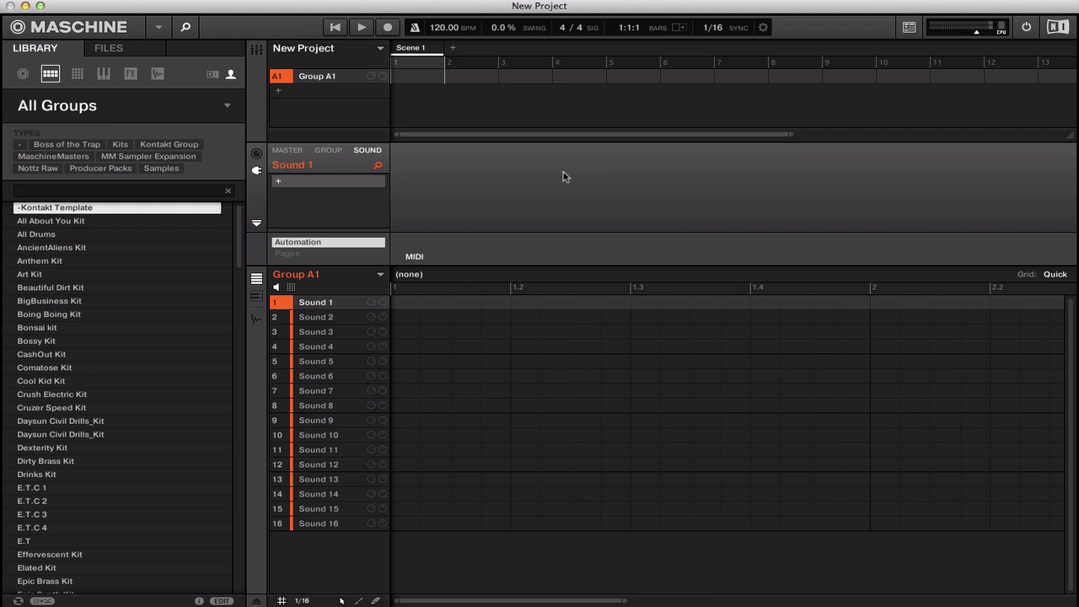
Load Native Instruments > Kontakt 5 8out onto Sound 1, then close its plug-in window
left_click(277, 184)
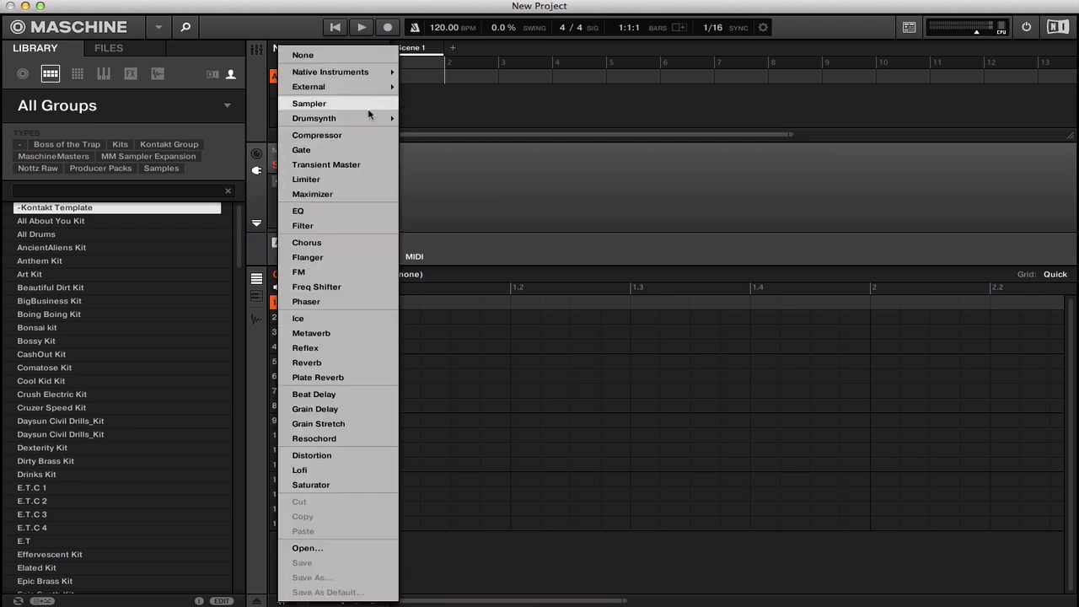
mouse_move(359, 73)
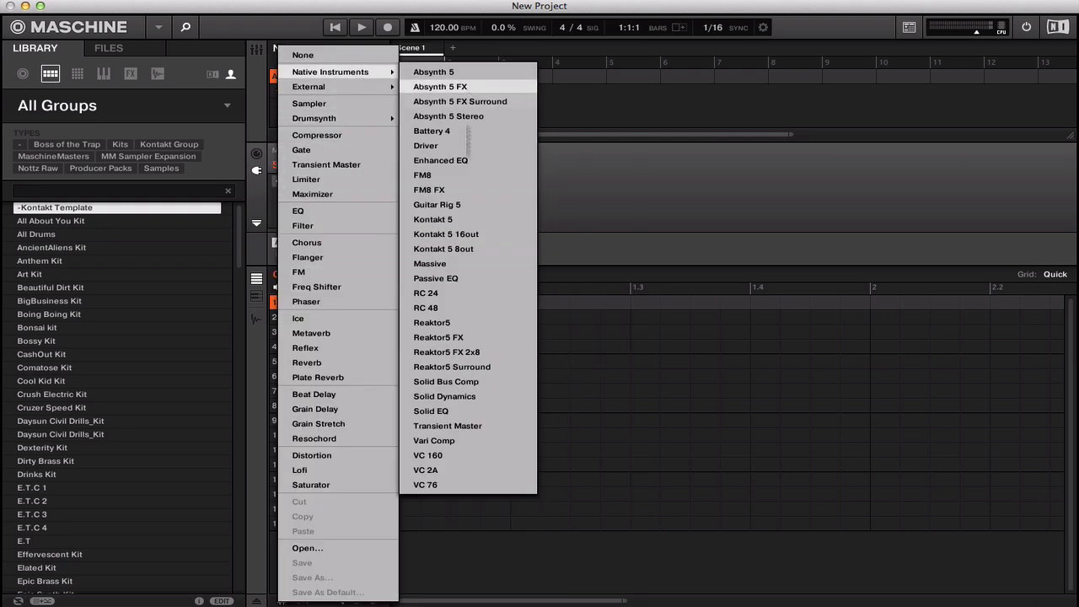
left_click(508, 249)
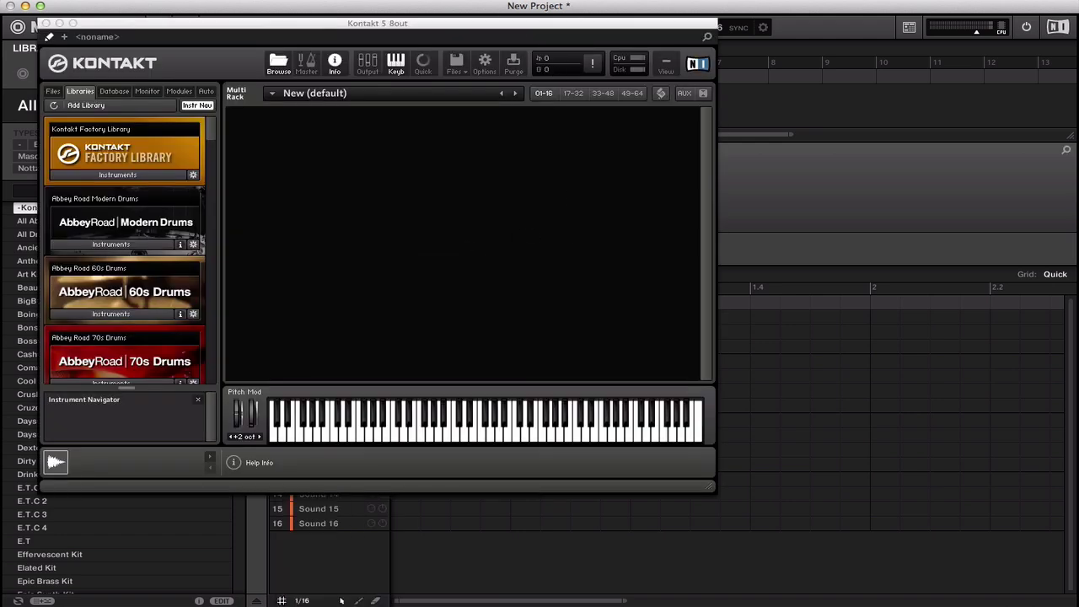
left_click_drag(366, 26, 789, 160)
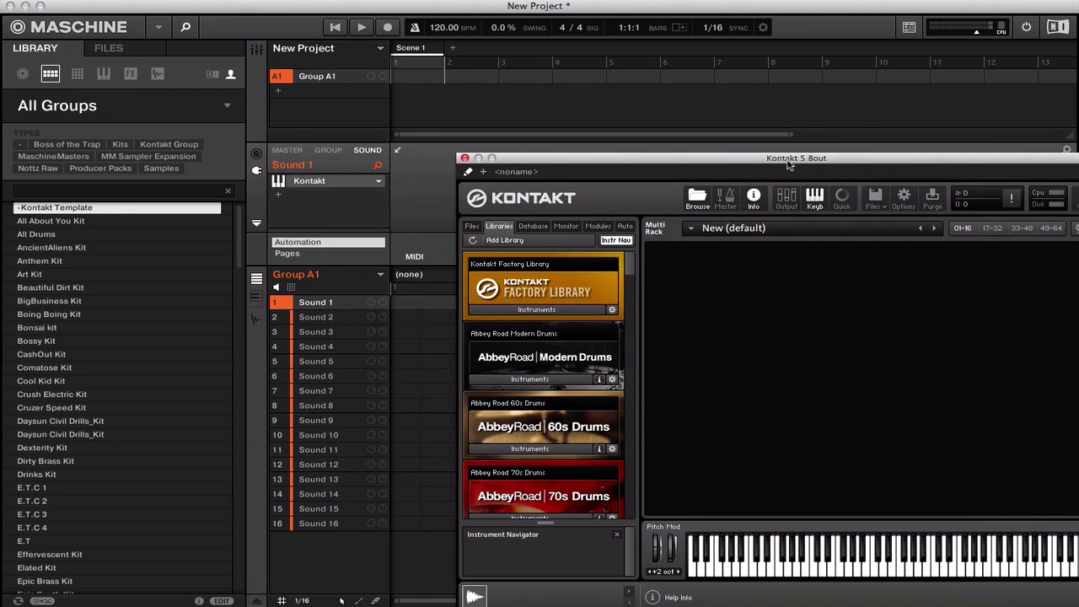
left_click(465, 158)
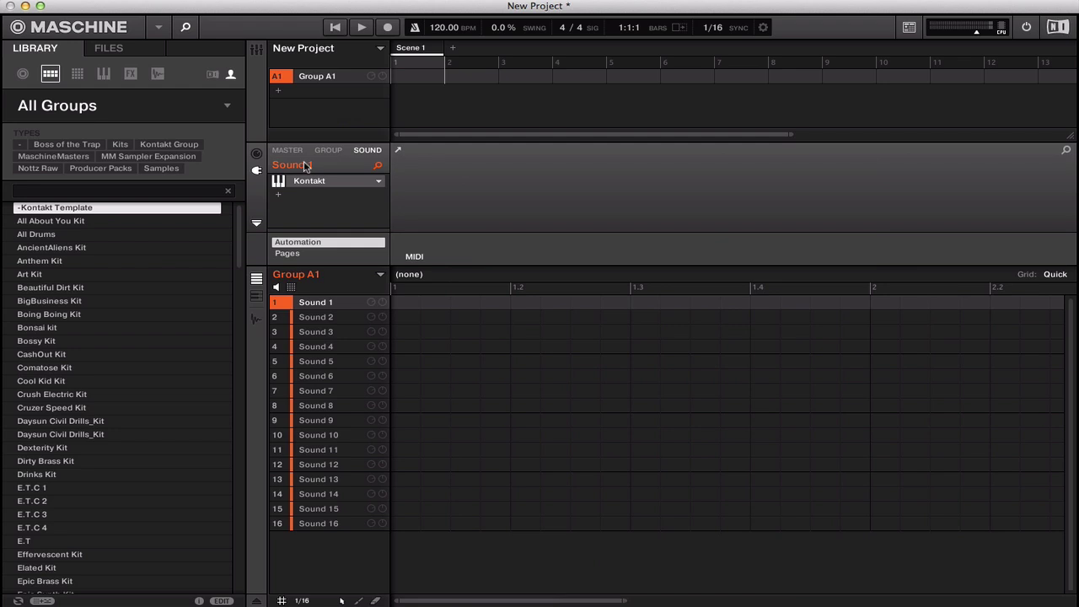
Route Sound 2's MIDI output to Sound 1 - Kontakt under Channel > Output > MIDI
left_click(256, 153)
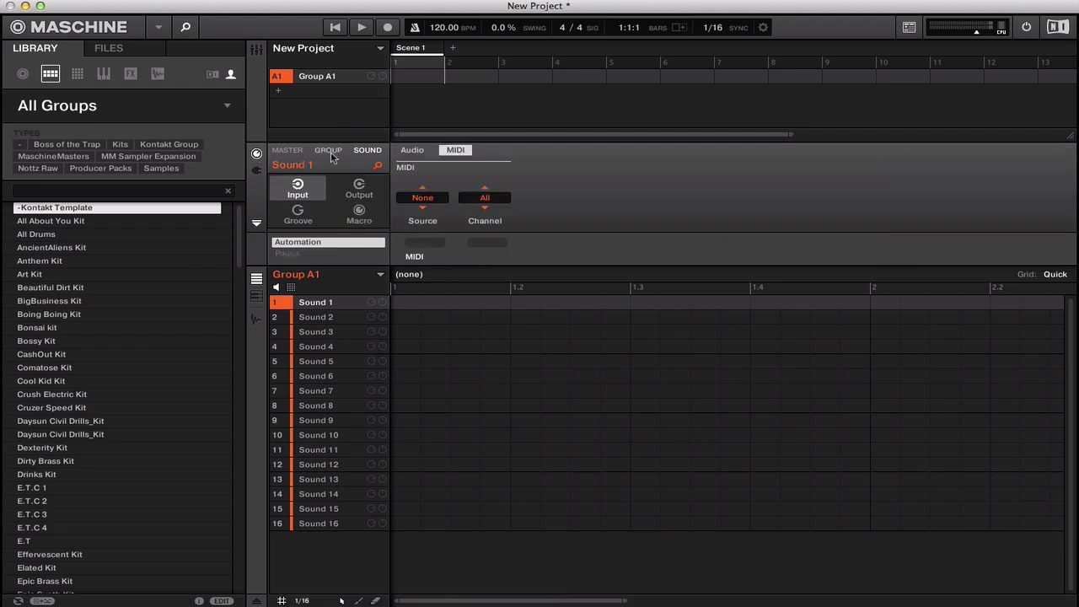
left_click(359, 185)
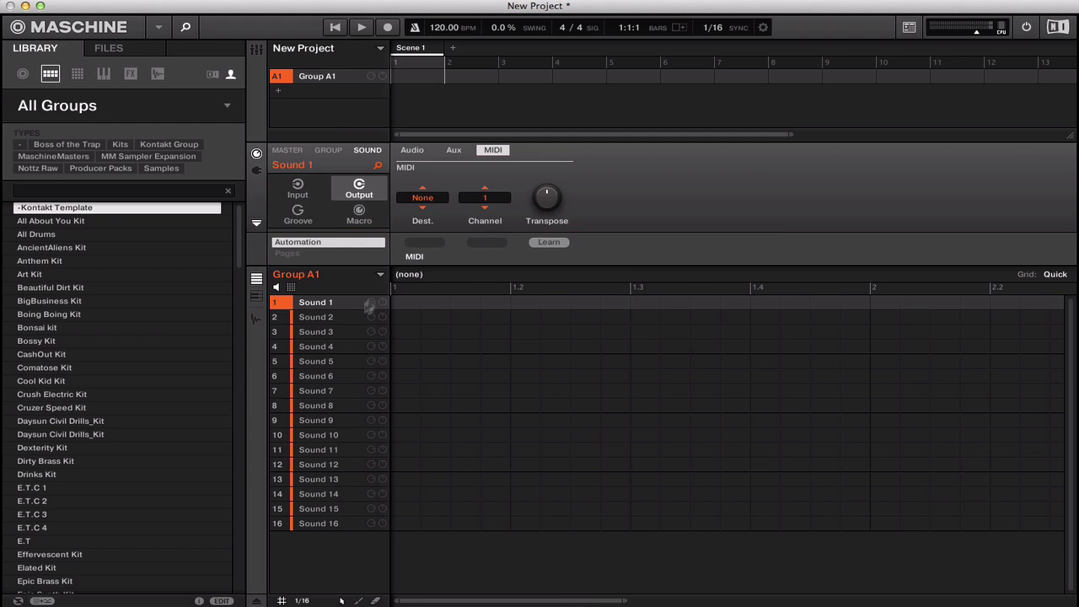
left_click(326, 318)
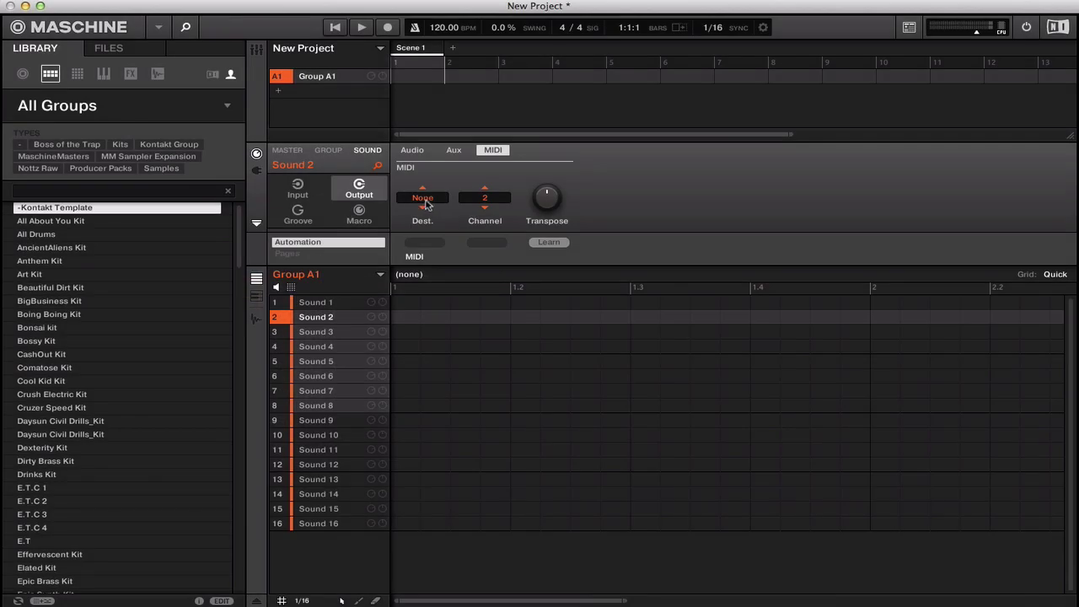
left_click(423, 199)
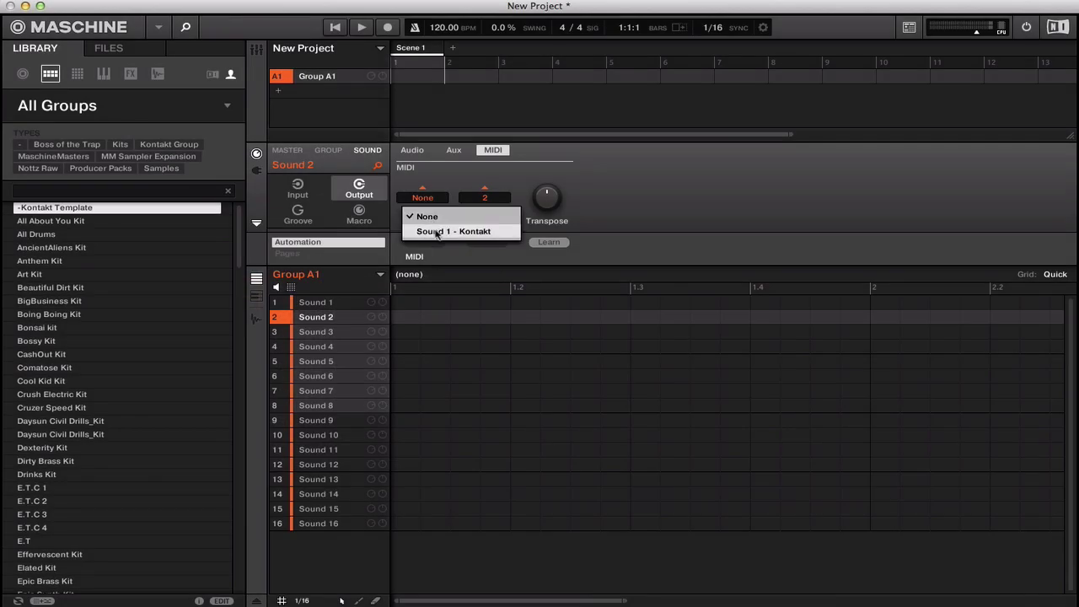
left_click(643, 189)
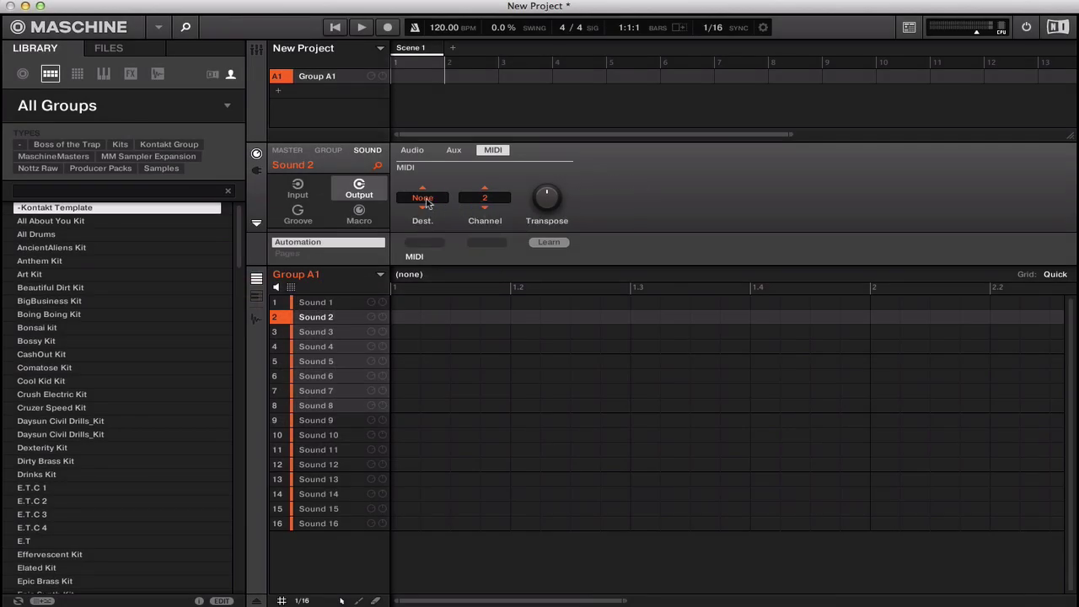
left_click(428, 200)
left_click(442, 232)
Select Sounds 3, 4, 6 and 8 in turn to check their MIDI output routing
left_click(345, 331)
left_click(339, 347)
left_click(338, 376)
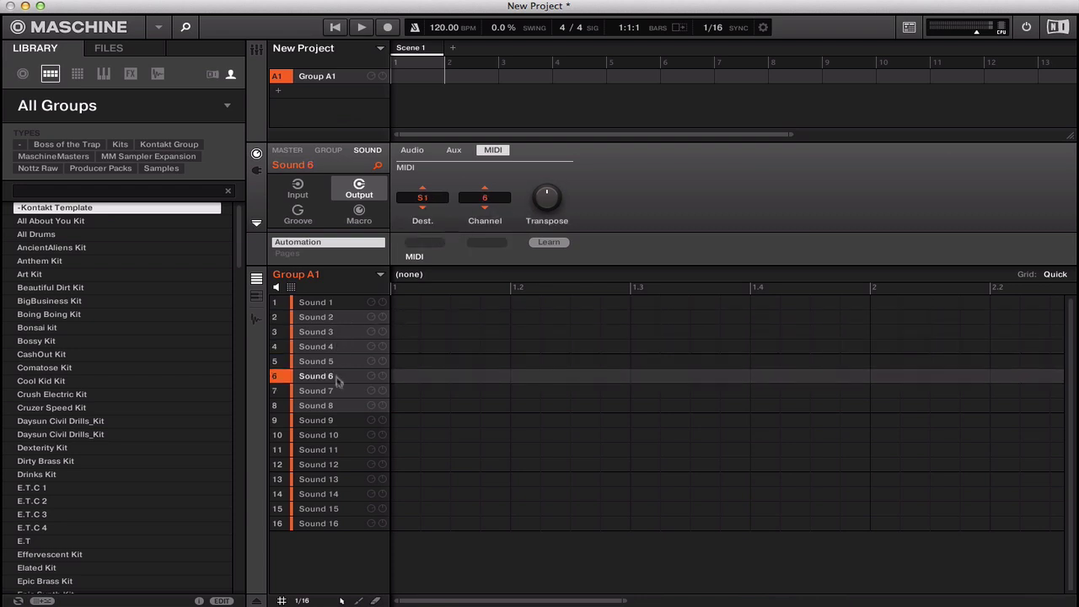
left_click(339, 406)
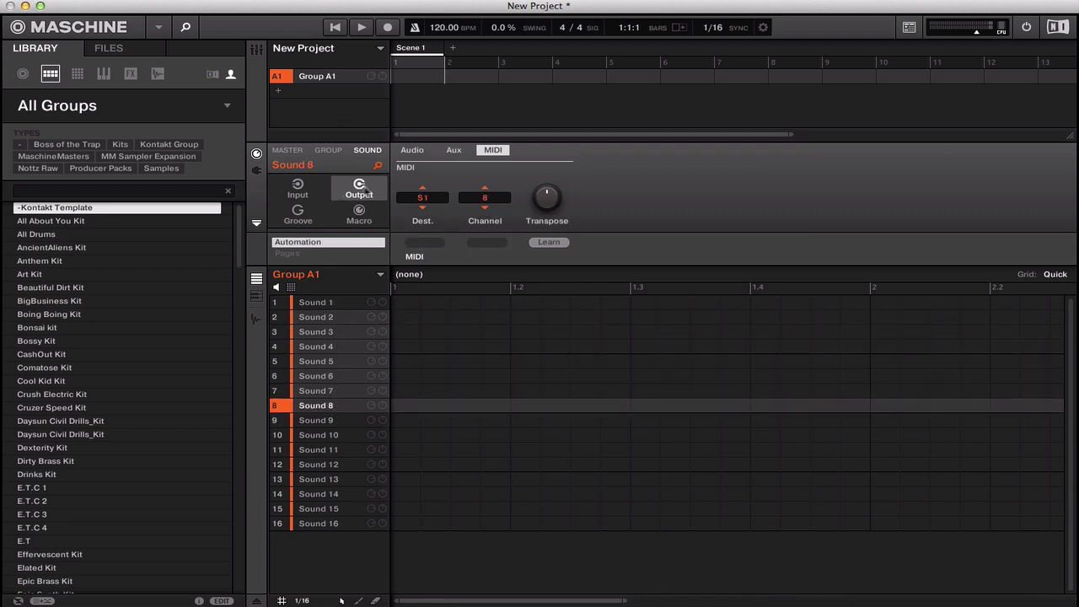
In Input > MIDI, set Sound 2 and Sound 3 to input channels 2 and 3
left_click(317, 187)
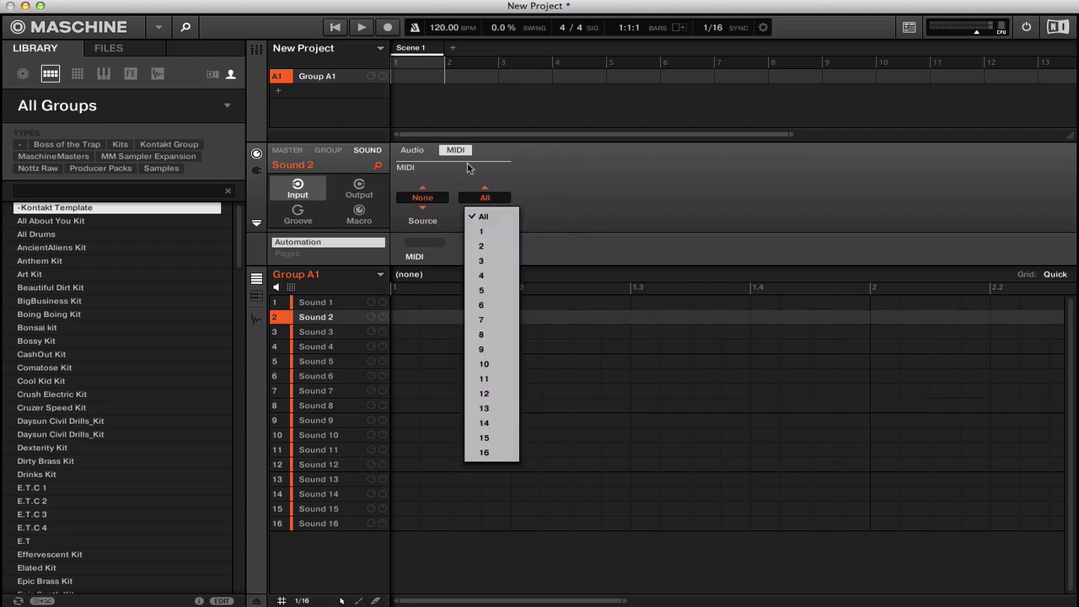
left_click(553, 193)
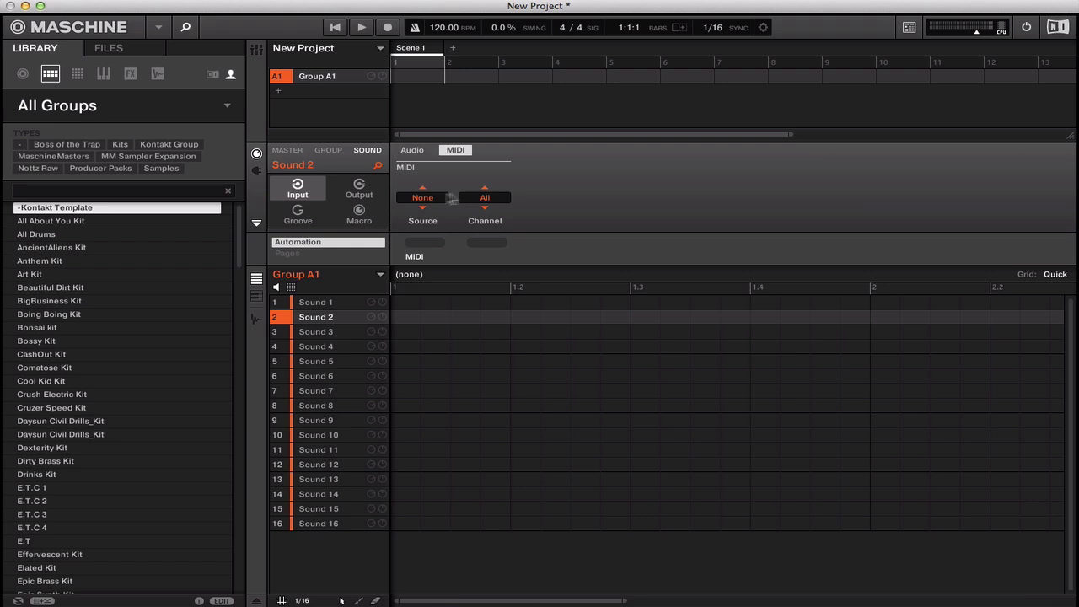
left_click(345, 303)
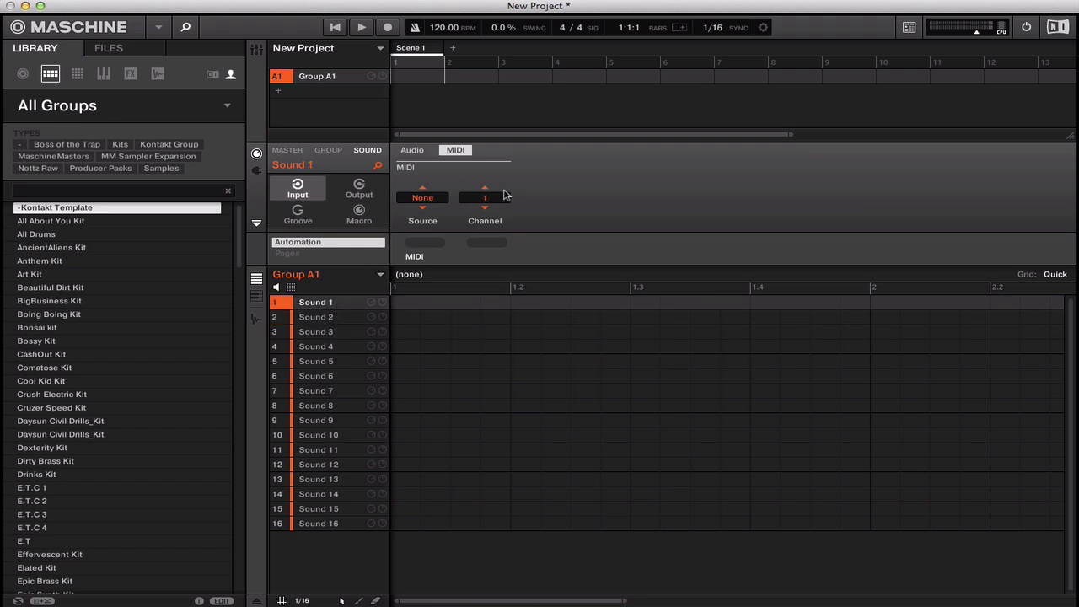
left_click(329, 317)
left_click(484, 198)
left_click(488, 241)
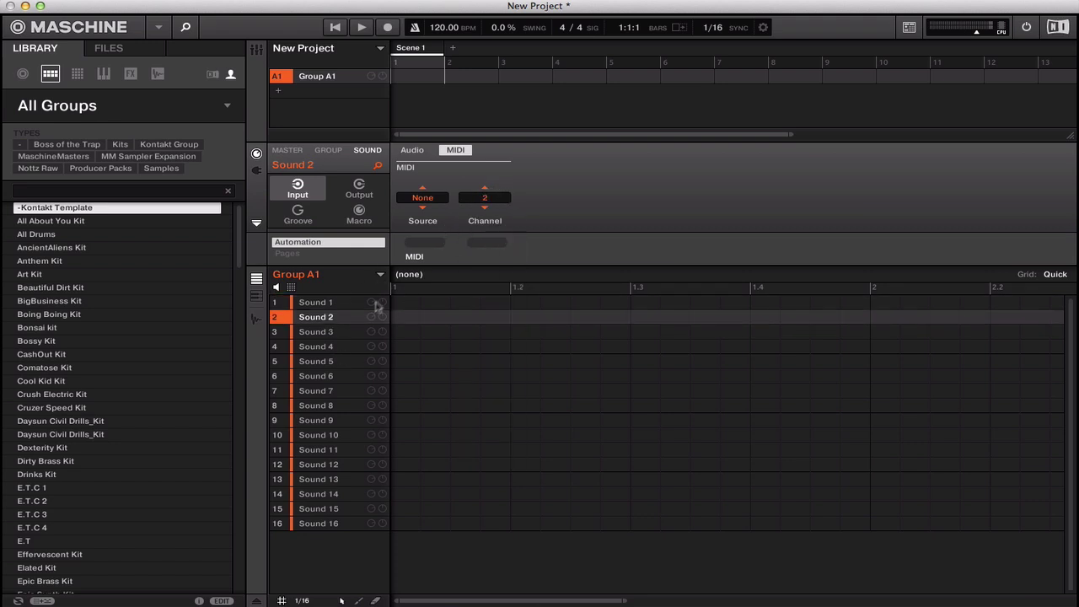
left_click(318, 333)
left_click(484, 198)
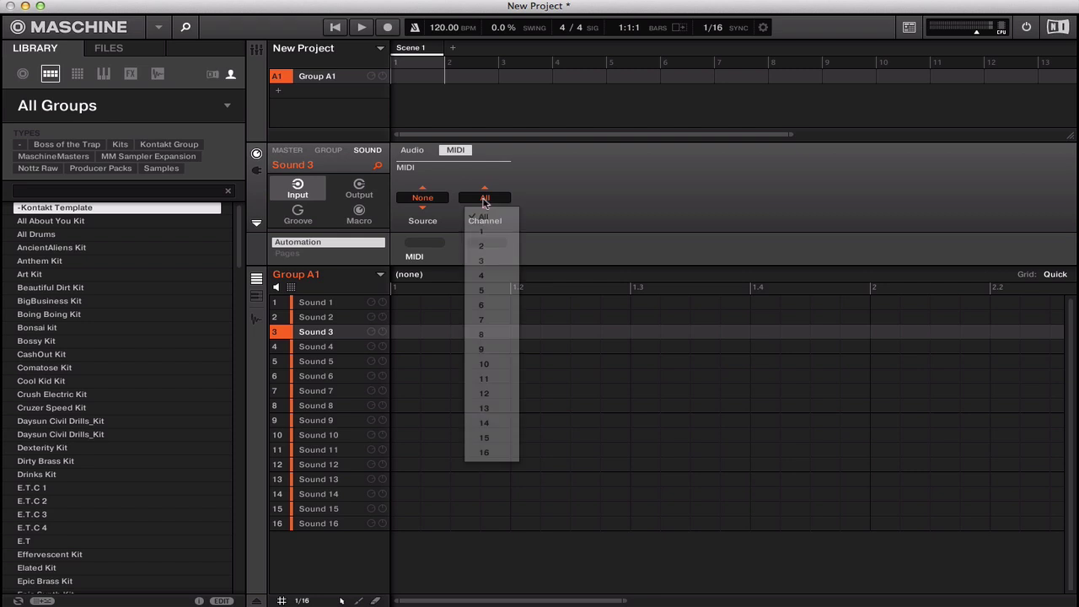
left_click(489, 256)
Set the MIDI input channels of Sounds 4 through 8 to match their numbers
left_click(325, 346)
left_click(484, 197)
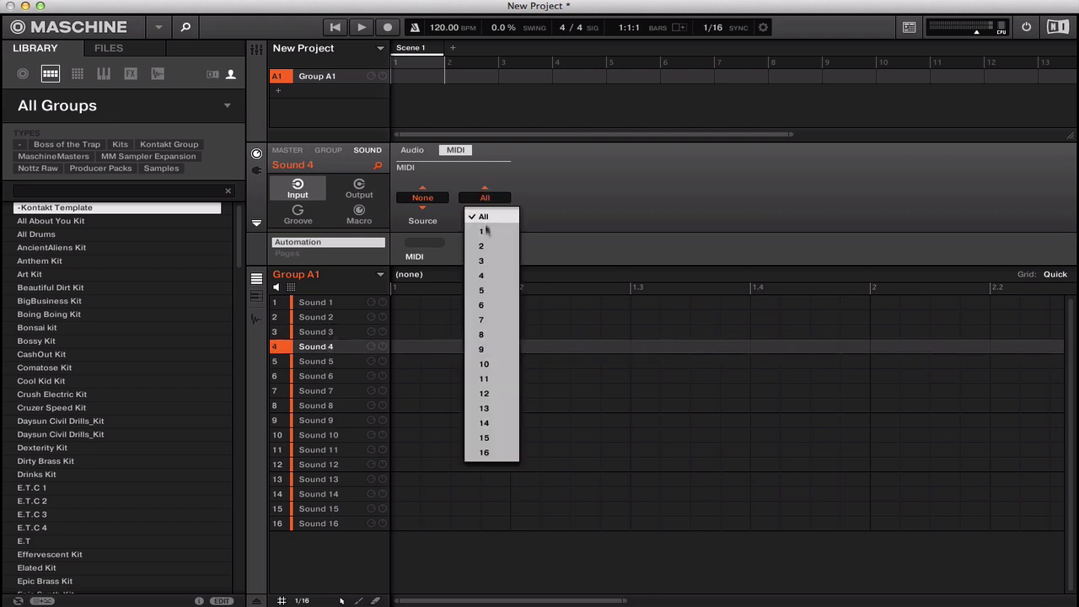
left_click(489, 271)
left_click(330, 376)
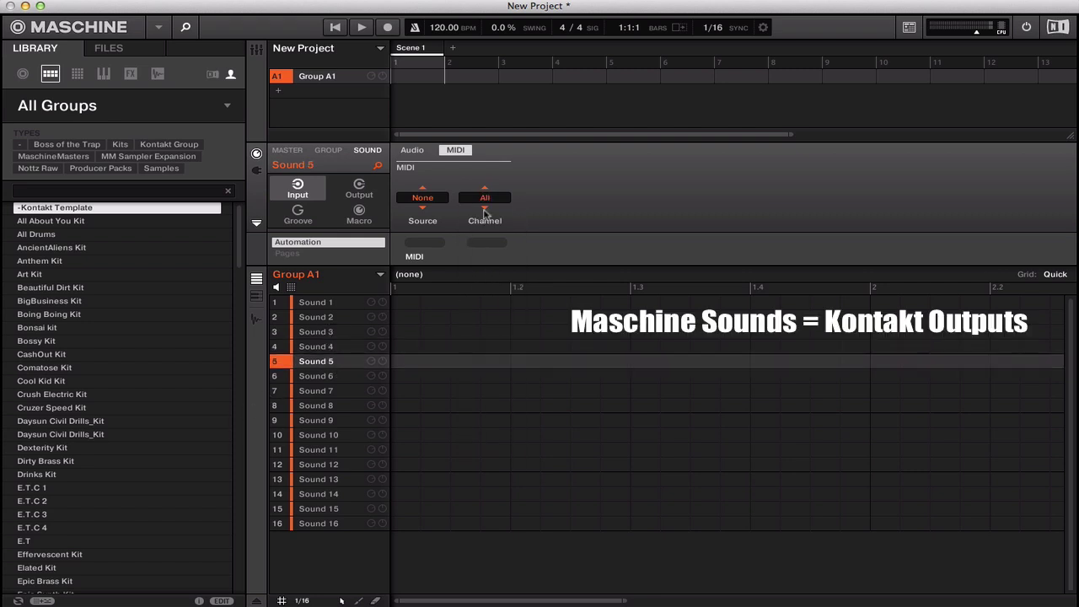
left_click(484, 197)
left_click(489, 213)
left_click(485, 198)
left_click(489, 308)
left_click(325, 391)
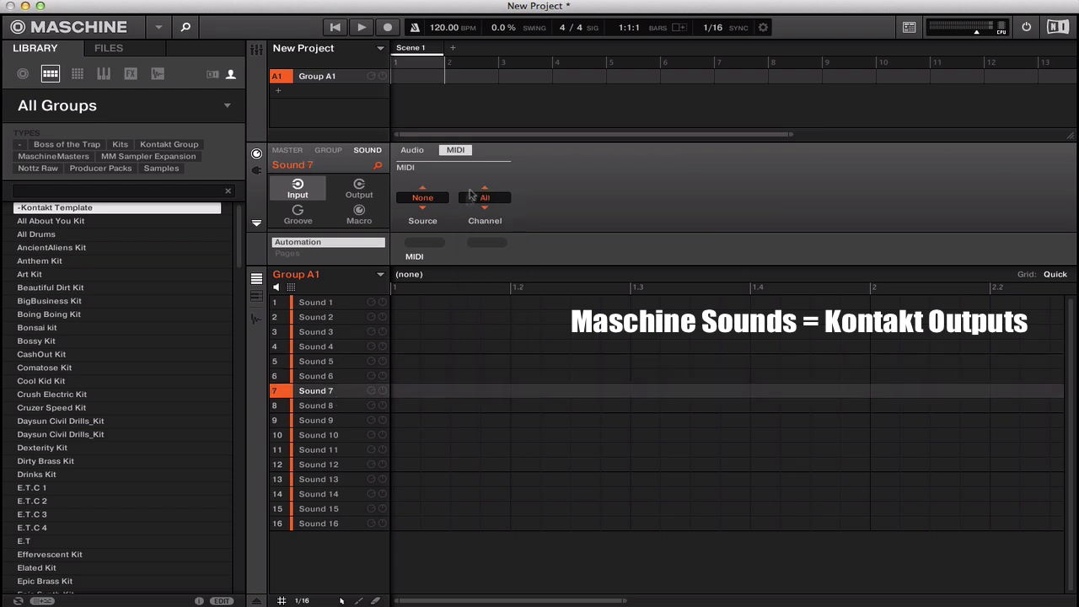
left_click(485, 197)
left_click(489, 327)
left_click(324, 405)
left_click(484, 197)
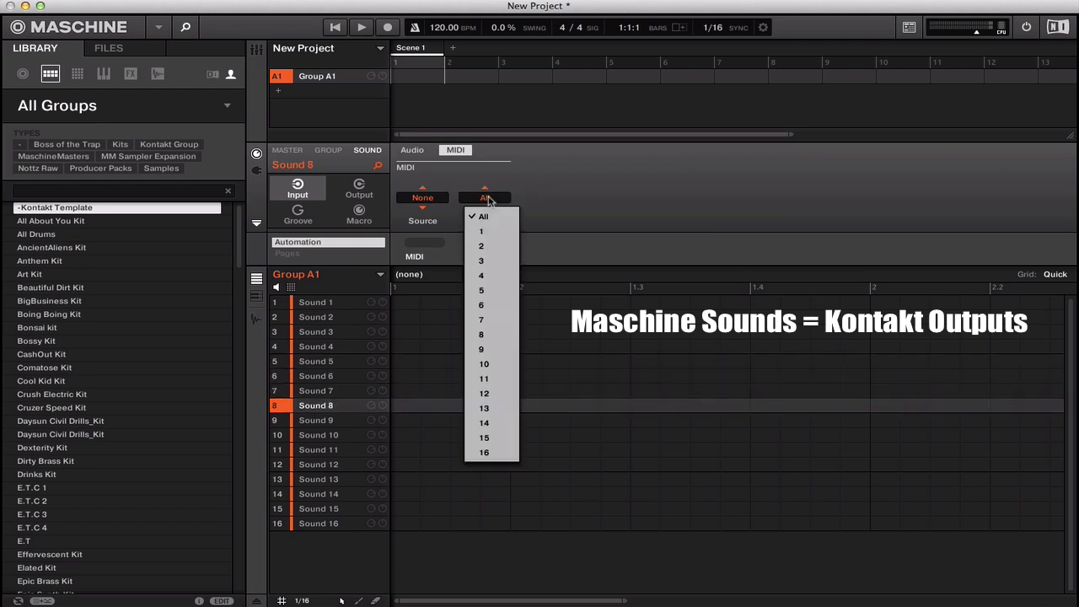
left_click(488, 335)
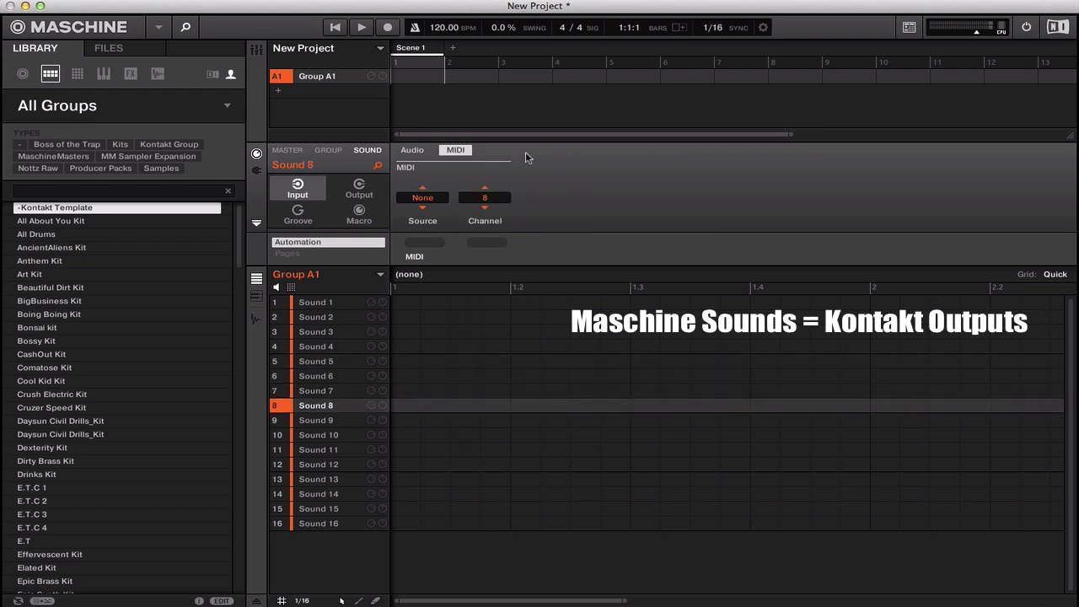
left_click(360, 188)
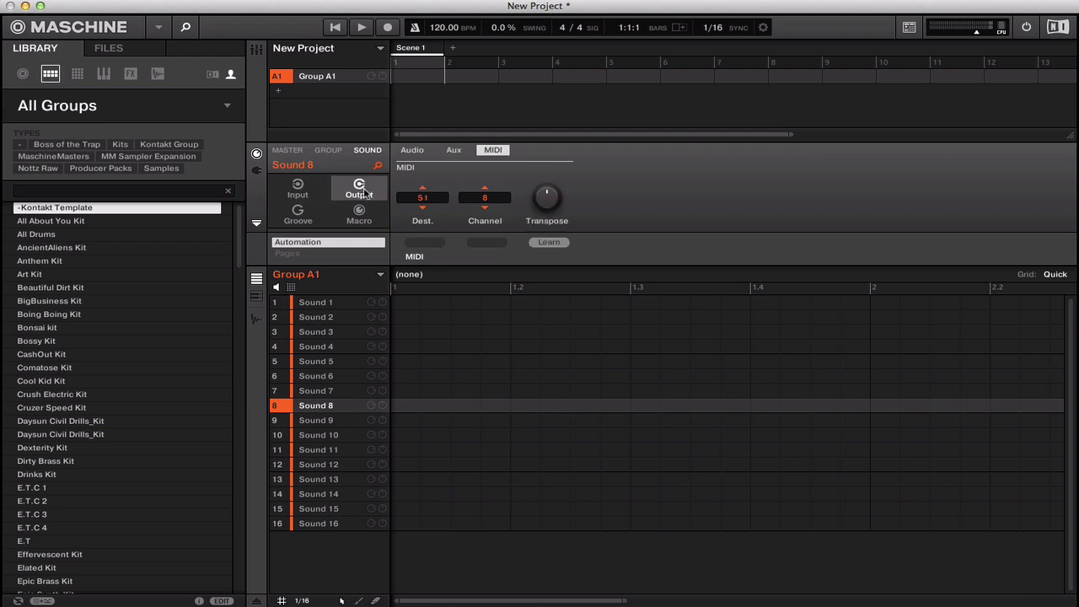
Reopen Sound 1's Kontakt window and expand Kontakt Factory Library > Instruments
left_click(257, 171)
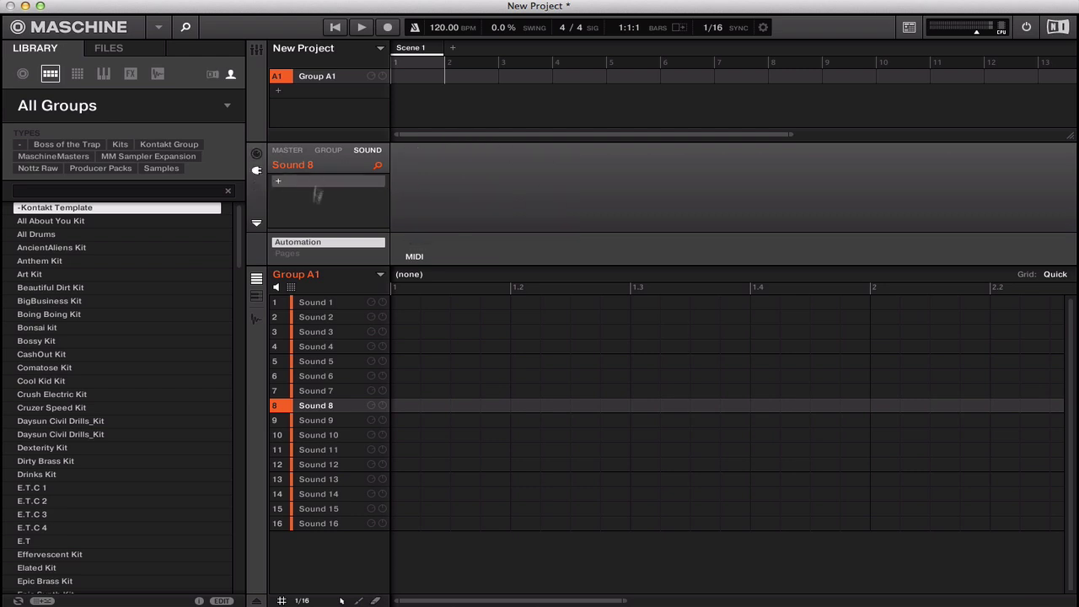
left_click(328, 302)
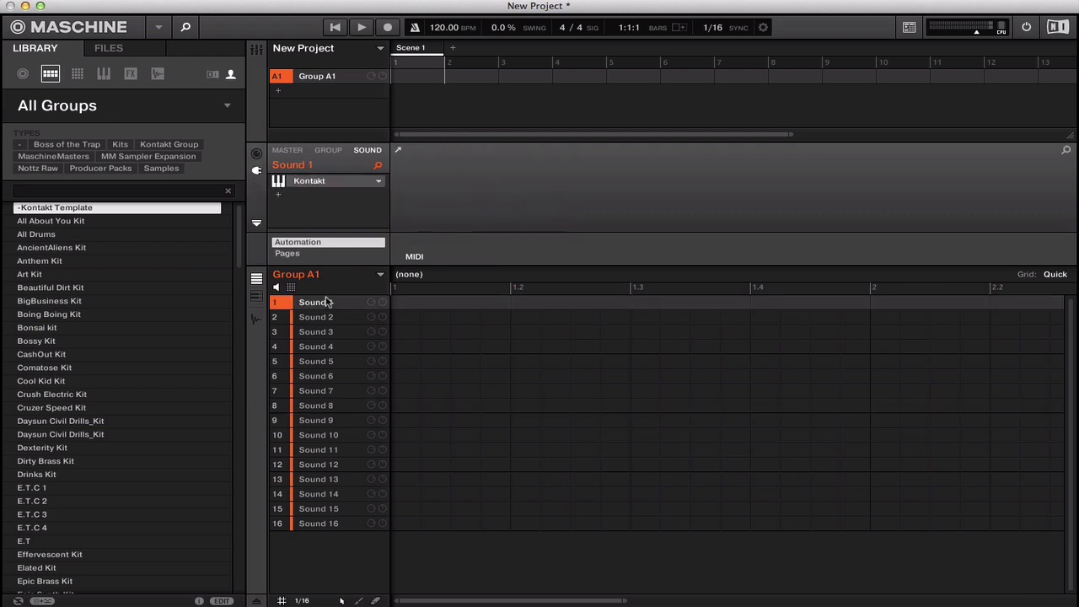
left_click(316, 182)
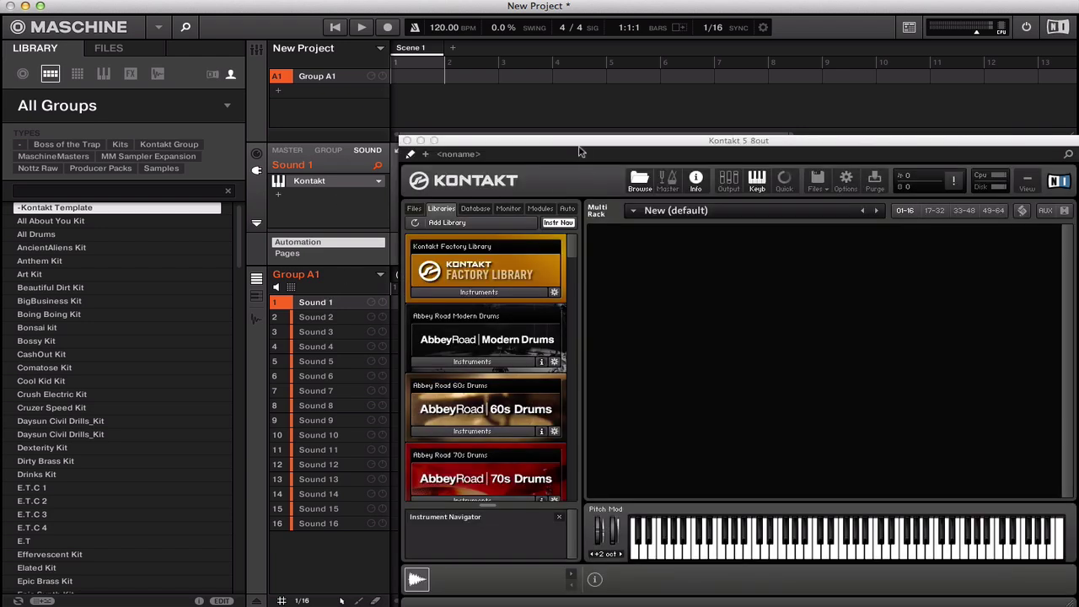
left_click_drag(573, 149, 556, 80)
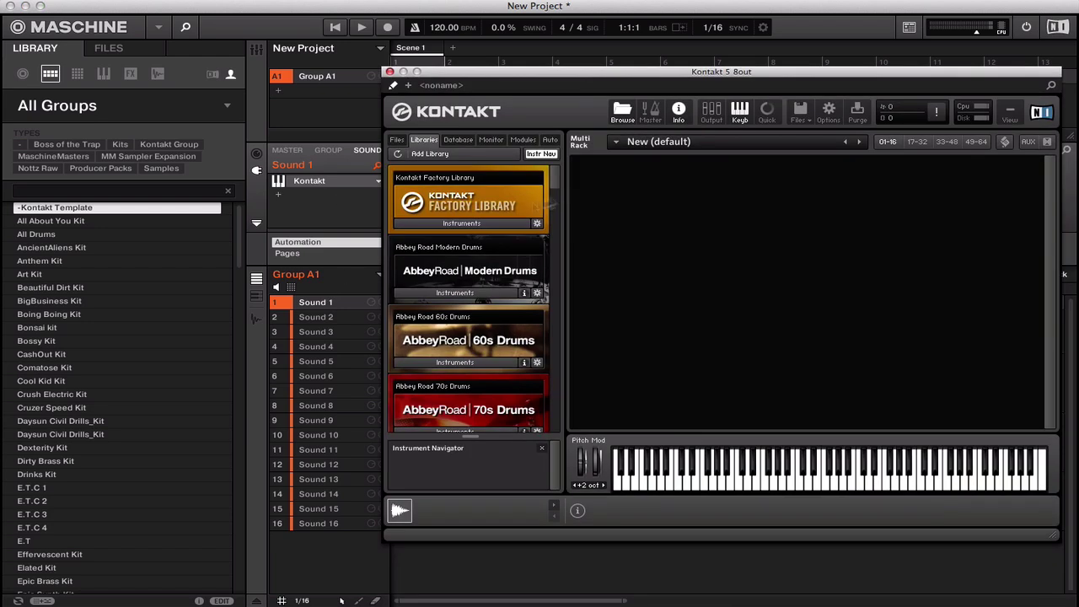
left_click(447, 225)
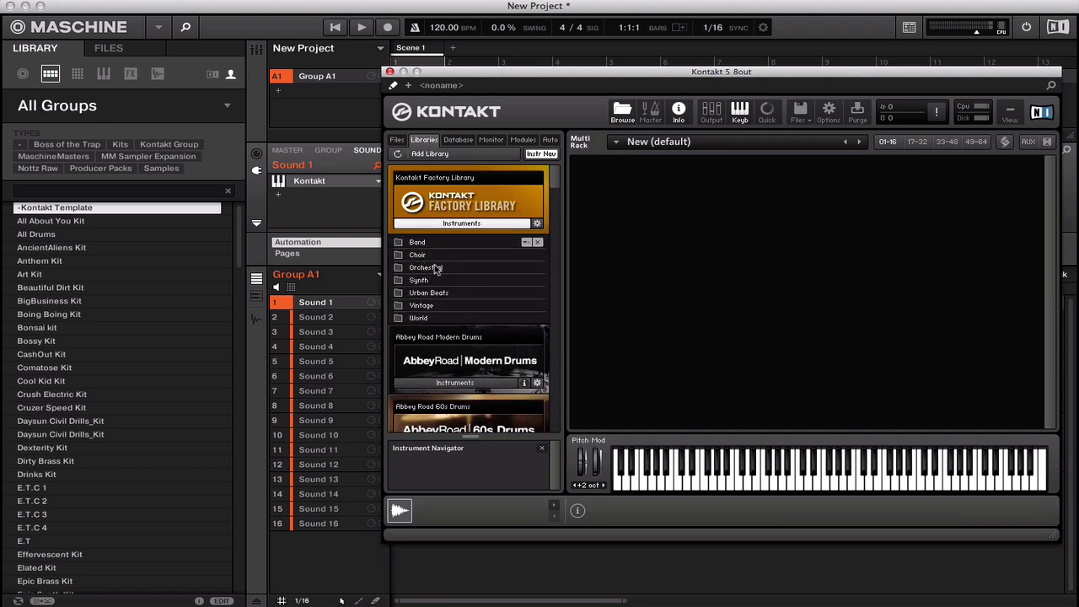
Load Solo Strings.nki from Orchestral > 1 - VSL Strings into Kontakt and collapse its panel
left_click(425, 267)
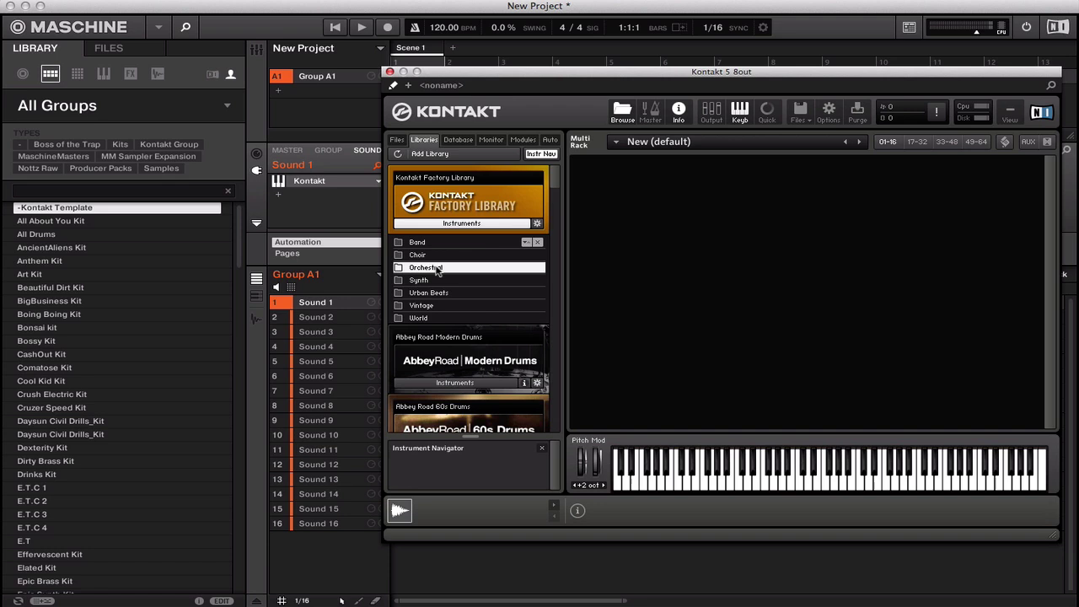
left_click(447, 256)
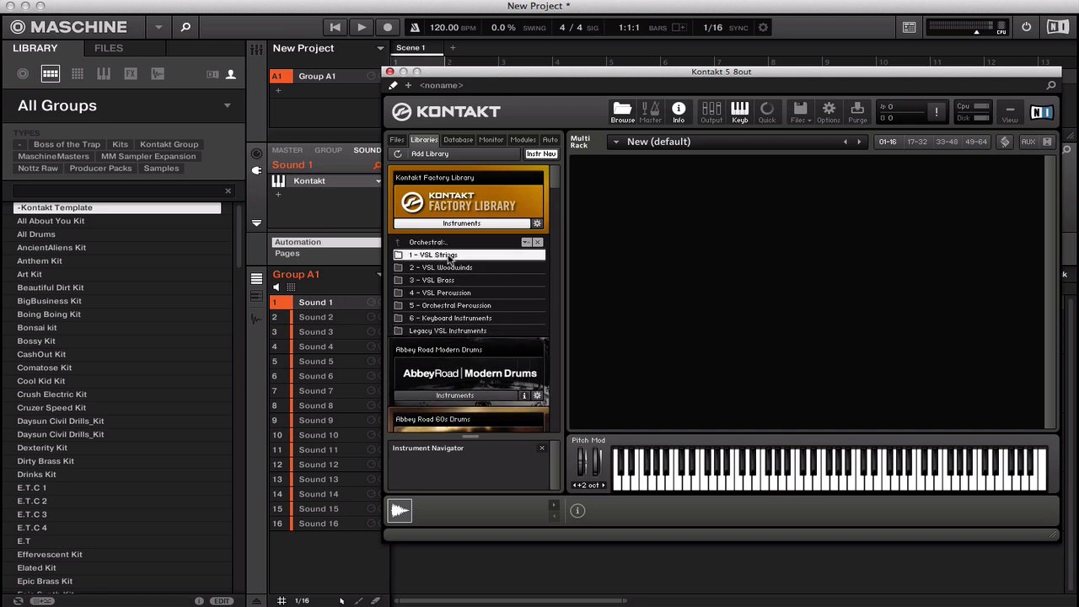
double_click(433, 318)
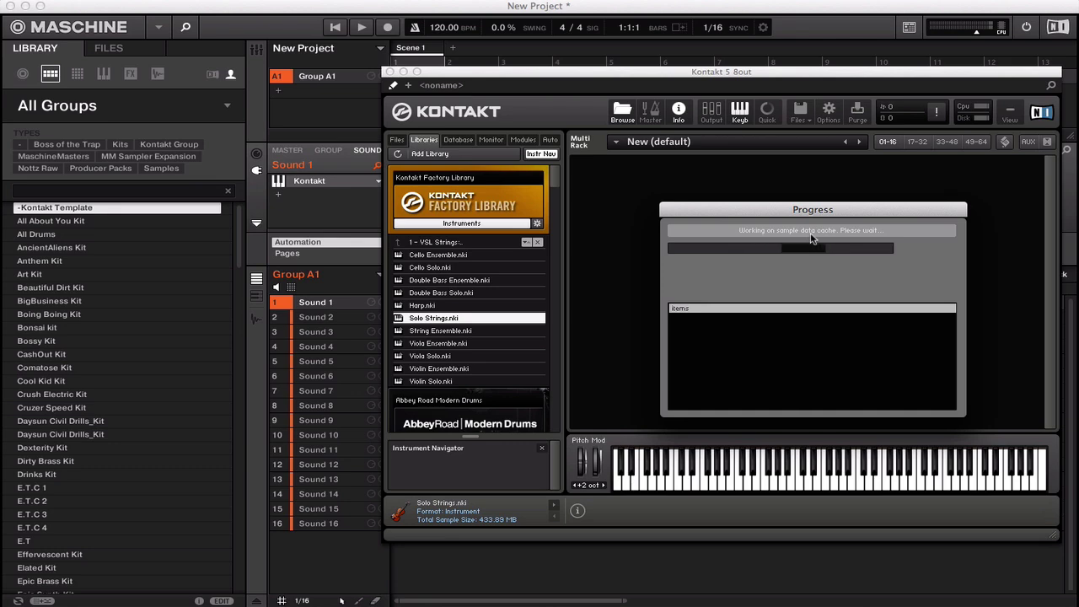
left_click_drag(700, 78, 671, 102)
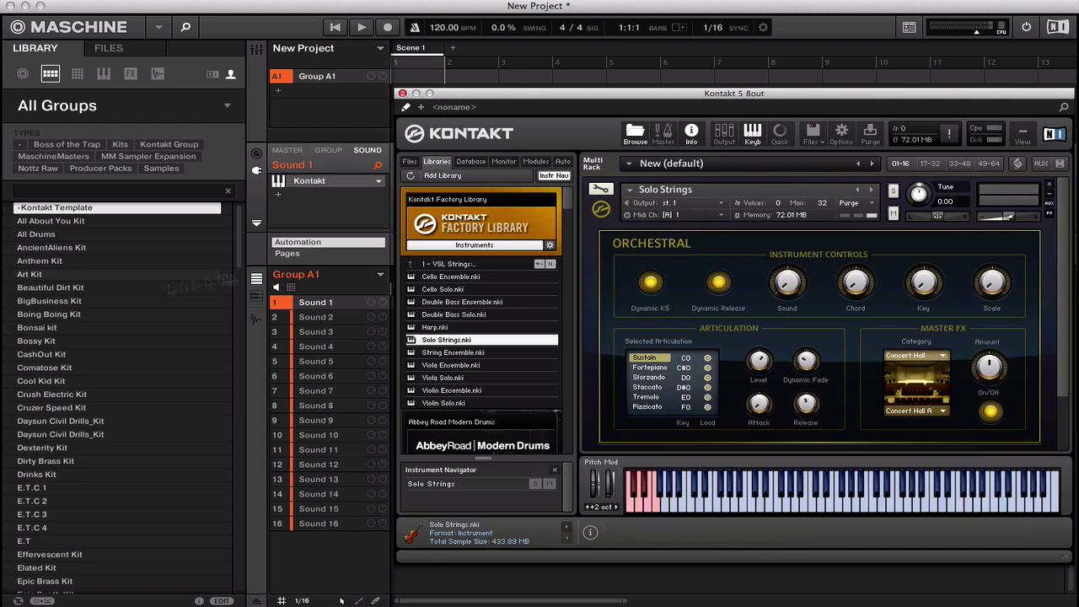
left_click(334, 305)
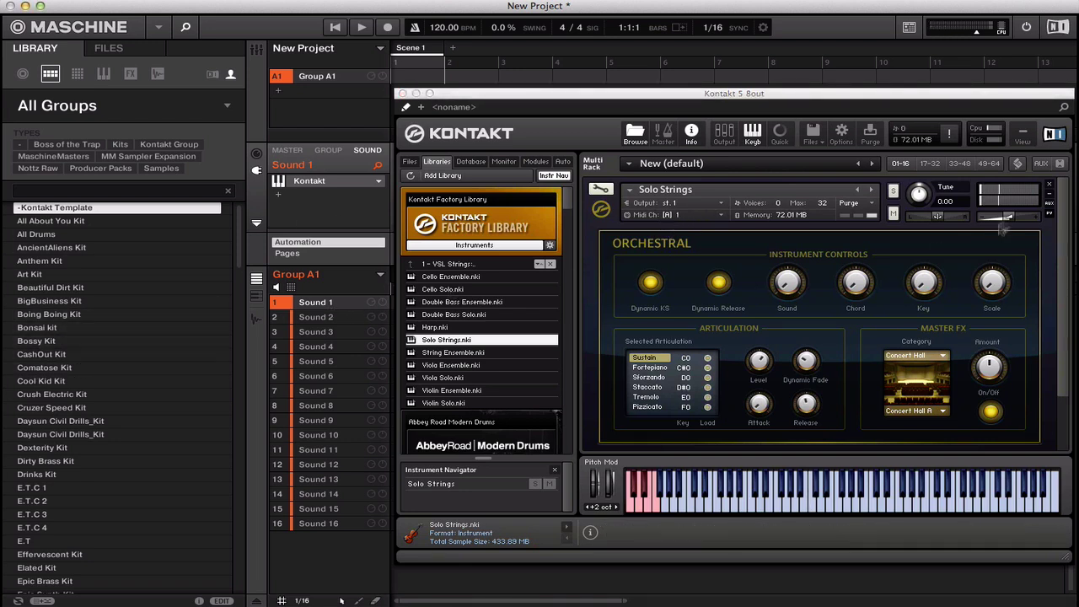
left_click(543, 108)
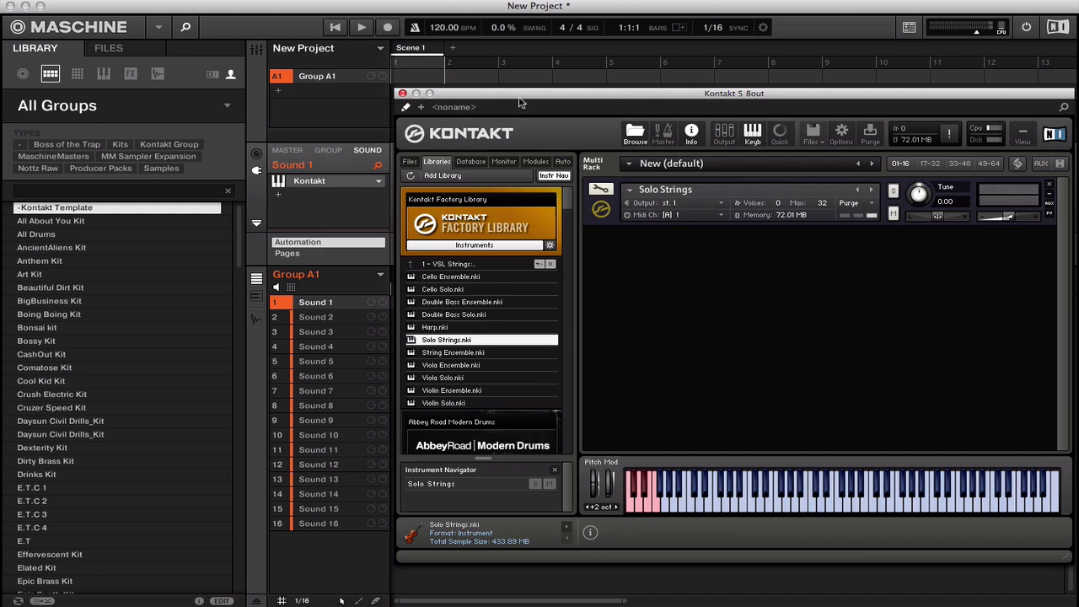
left_click_drag(522, 106, 552, 108)
Close Kontakt and record a Solo Strings phrase on Sound 1 into Pattern 1
left_click(431, 97)
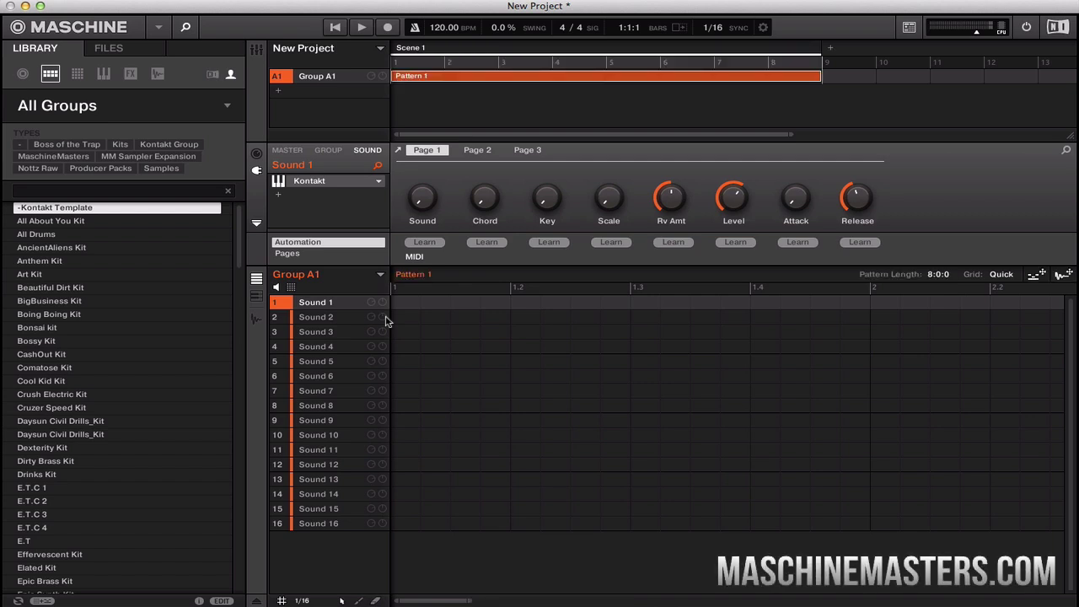
key("ctrl+r")
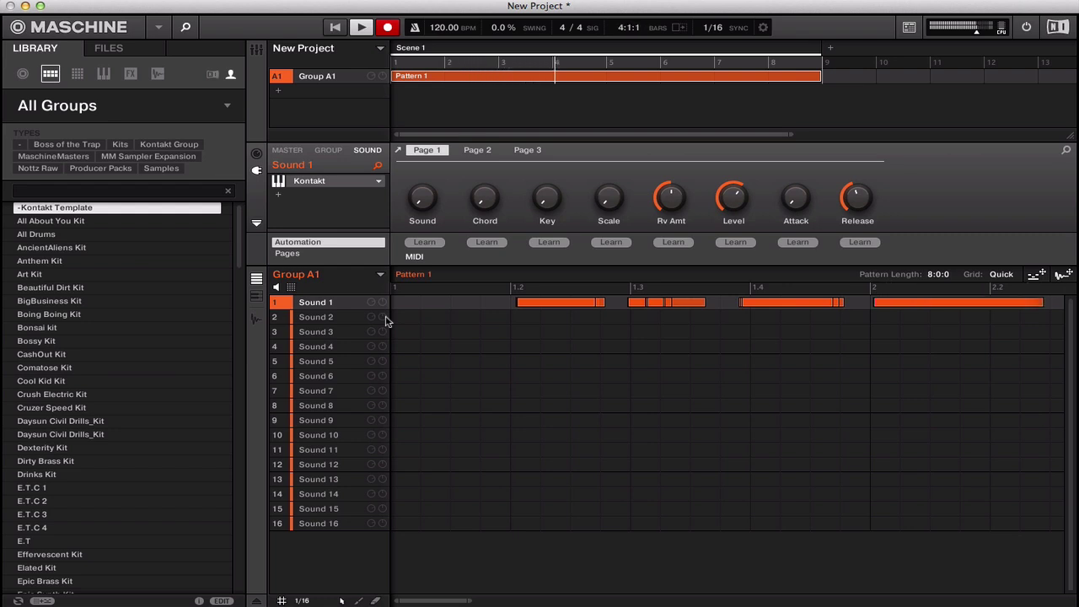
key("space")
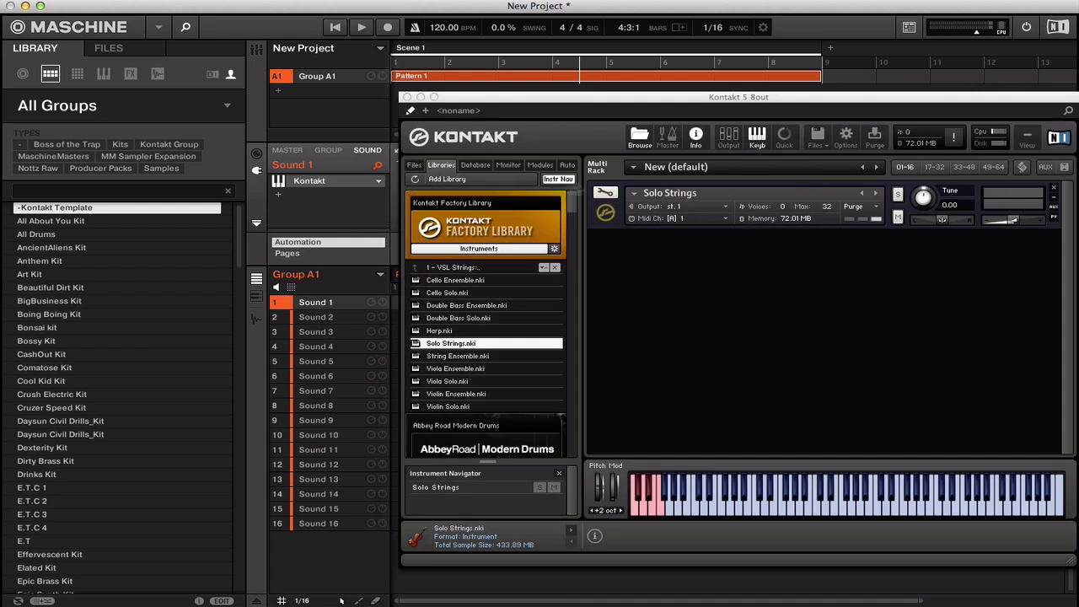
Add Choir Morph [a-e-i-o-u].nki from Choir > 1 - Vowel Morphs to Kontakt, then select Sound 2
left_click(468, 268)
left_click(468, 268)
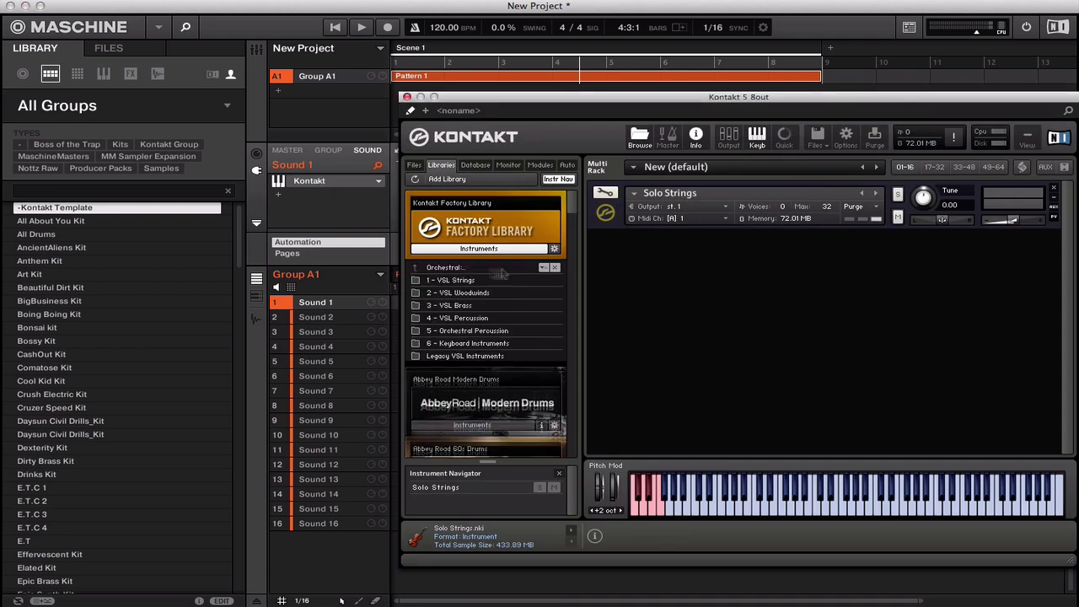
left_click(468, 268)
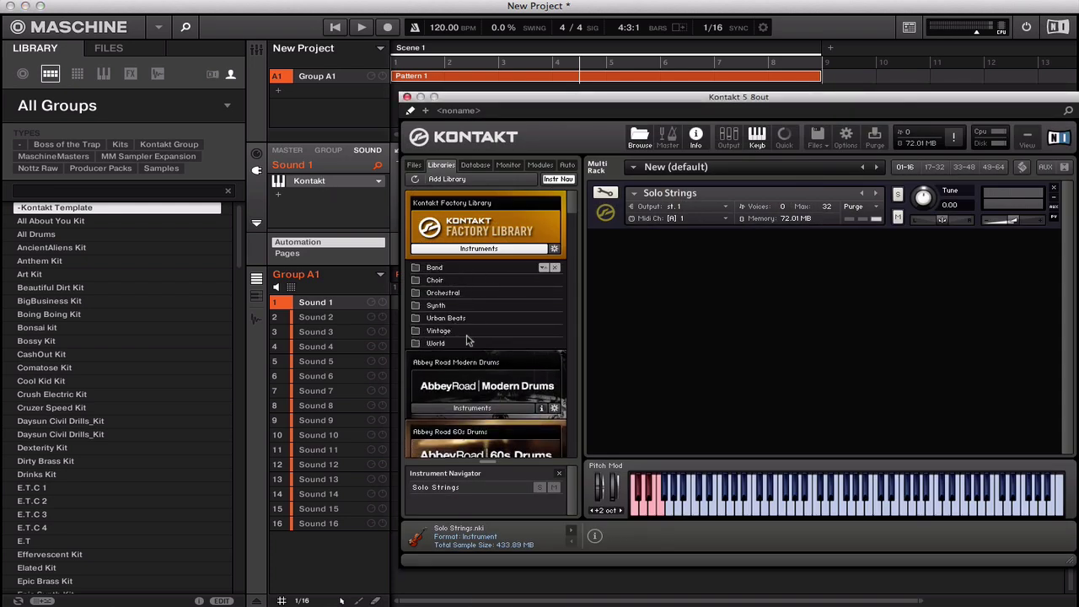
left_click(446, 281)
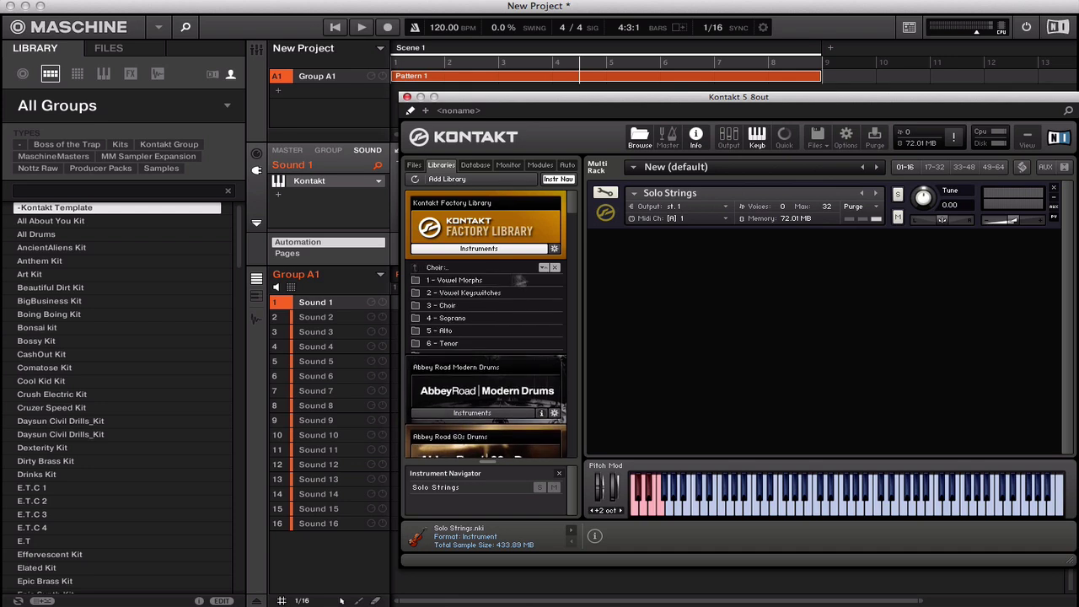
left_click(453, 280)
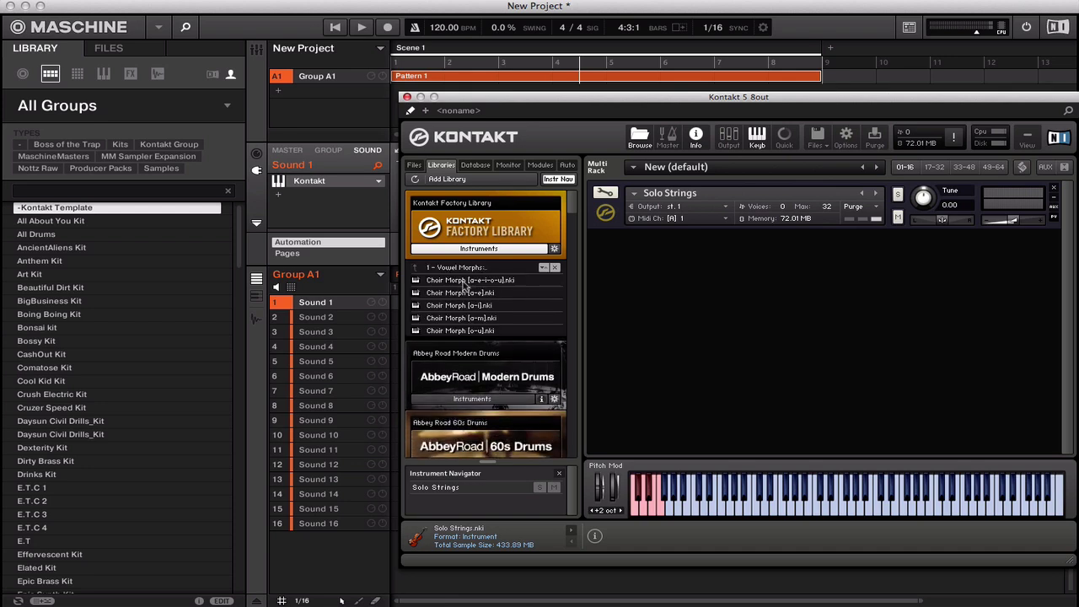
left_click_drag(469, 280, 782, 297)
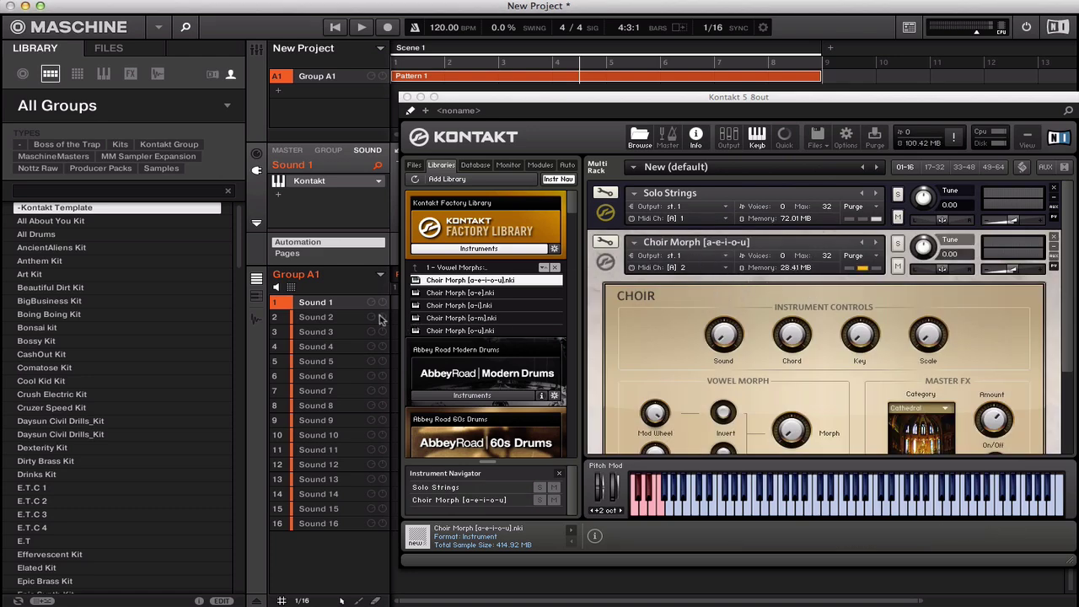
left_click(319, 318)
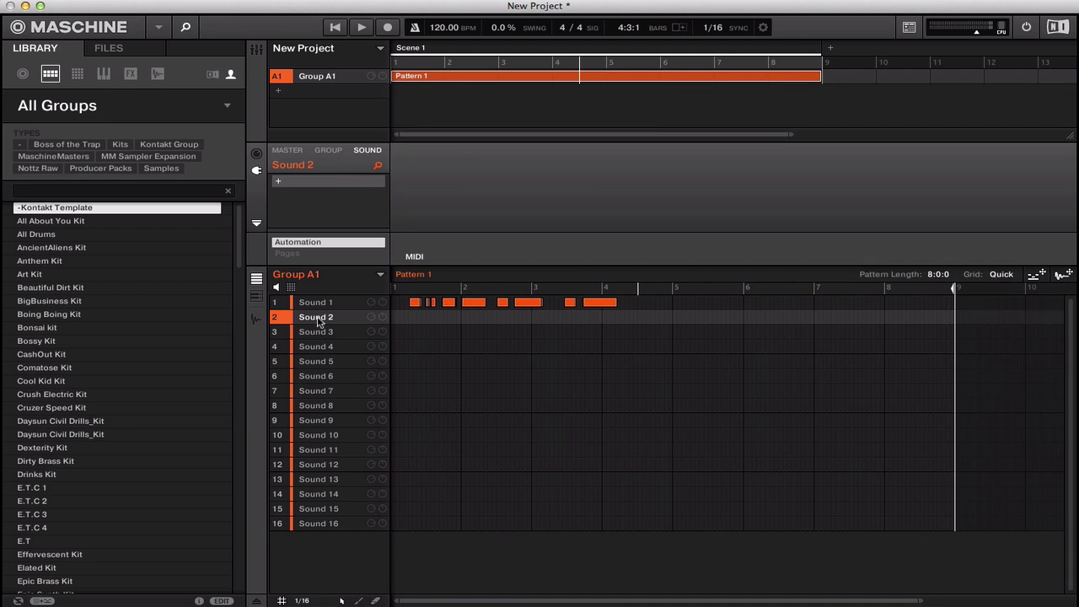
Record a choir part on Sound 2: one short note, then two long held notes
key("super+r")
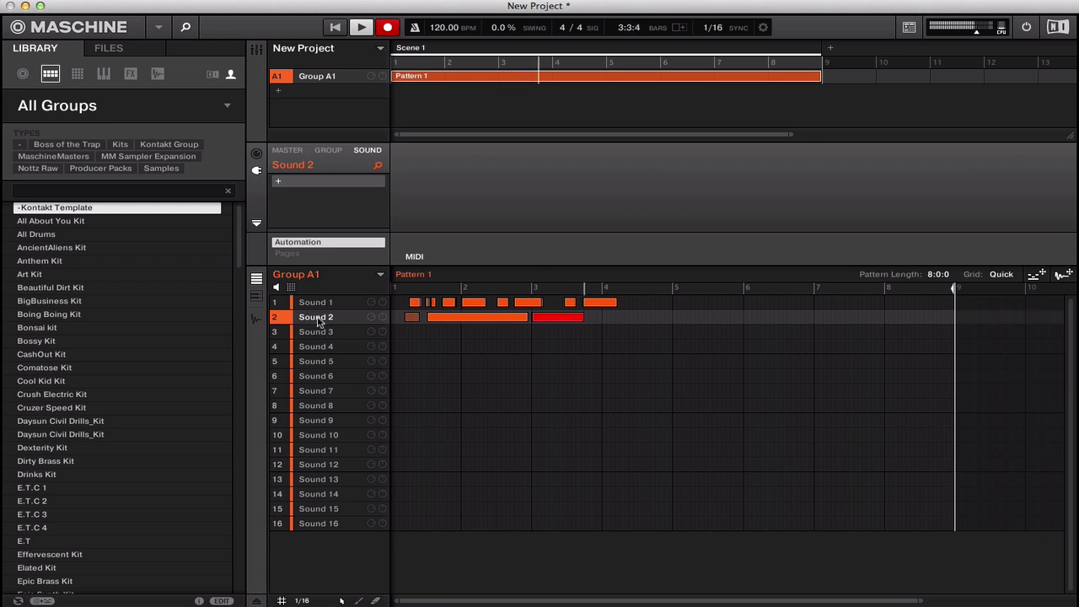
key("space")
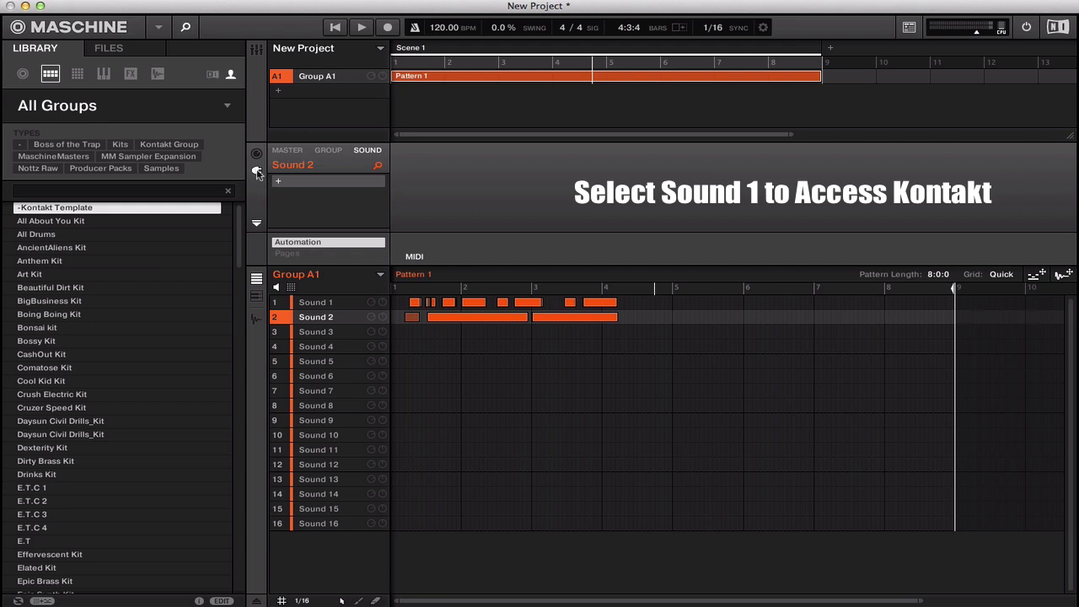
Load Berlin Bach.nki from Berlin Concert Grand > Instruments into Kontakt, then select Sound 3
left_click(316, 302)
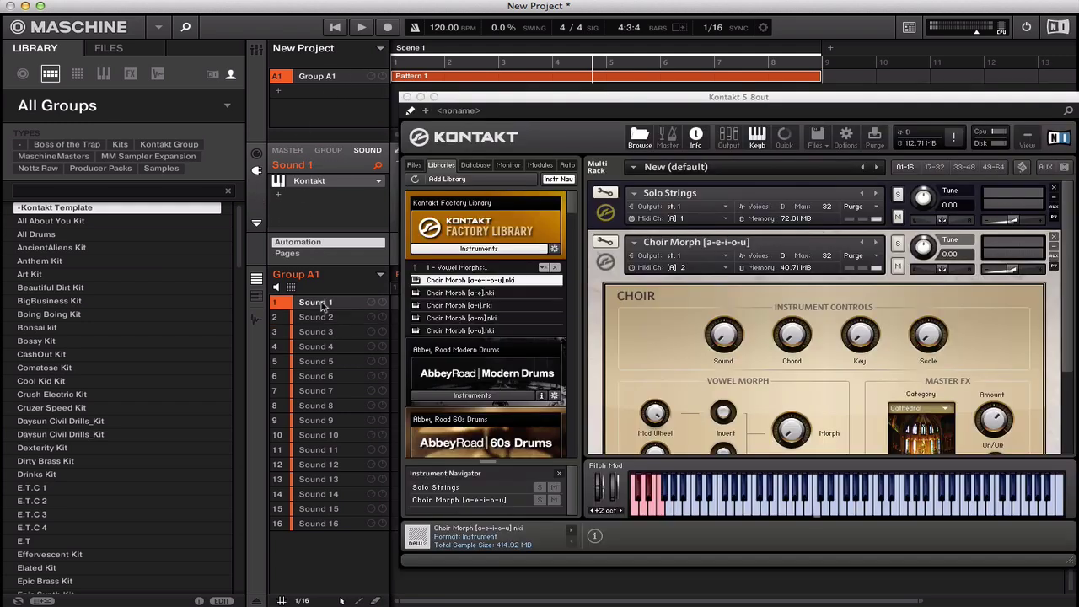
left_click(1053, 266)
left_click(460, 268)
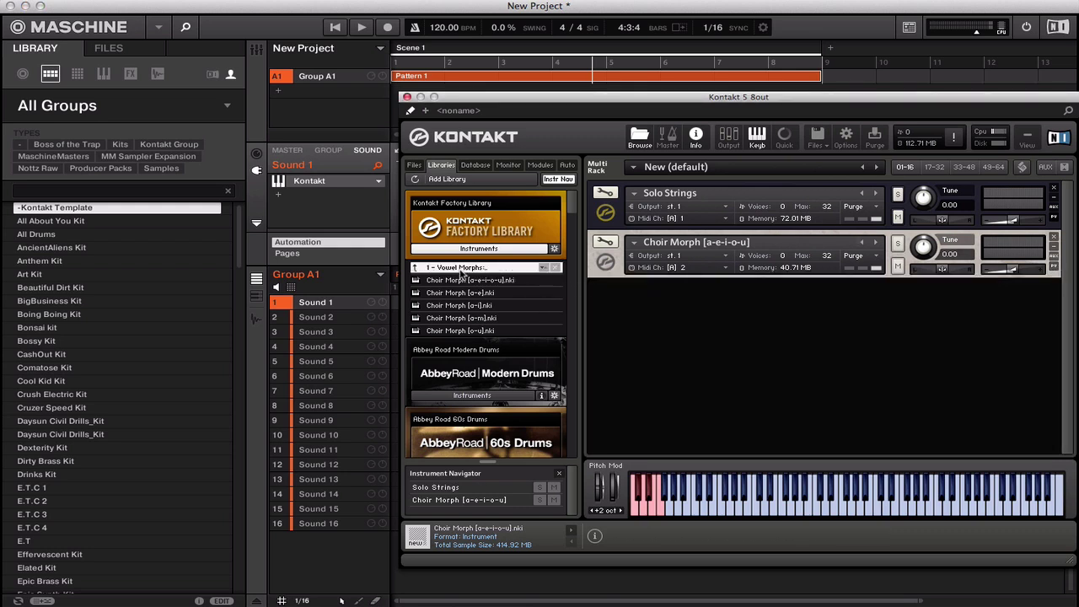
left_click(465, 248)
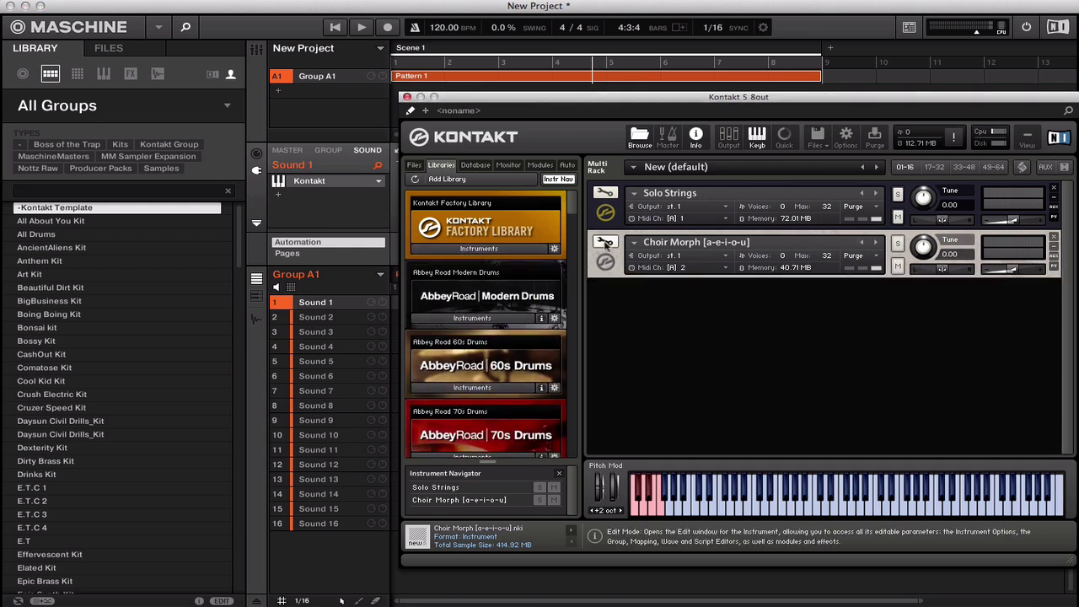
scroll(493, 354, "down", 10)
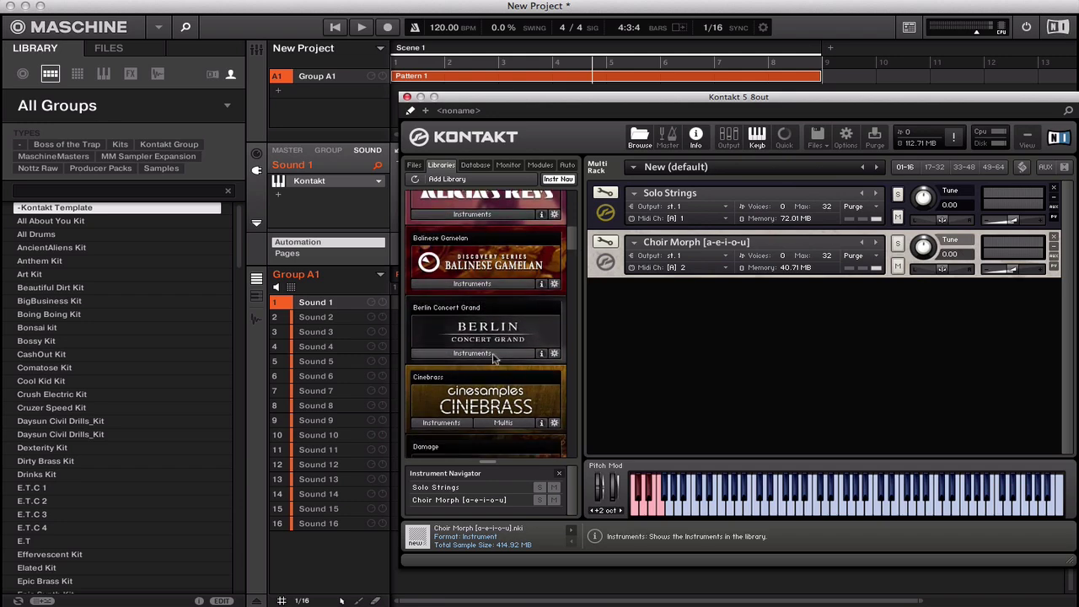
left_click(493, 354)
double_click(449, 372)
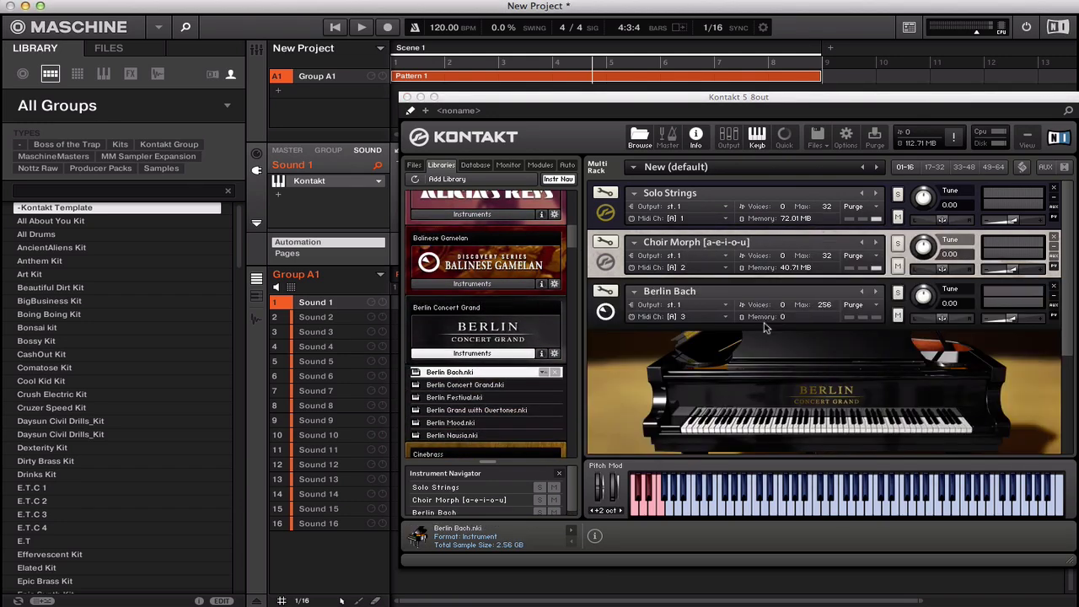
left_click(329, 334)
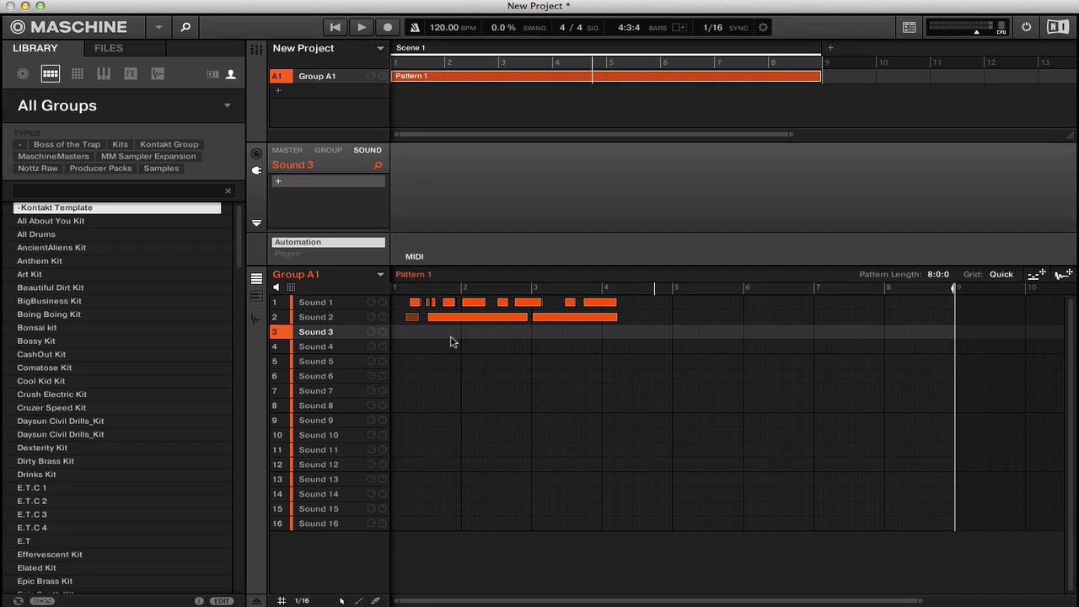
Record six short piano notes on Sound 3, then mute Sounds 1 and 2
key("super+r")
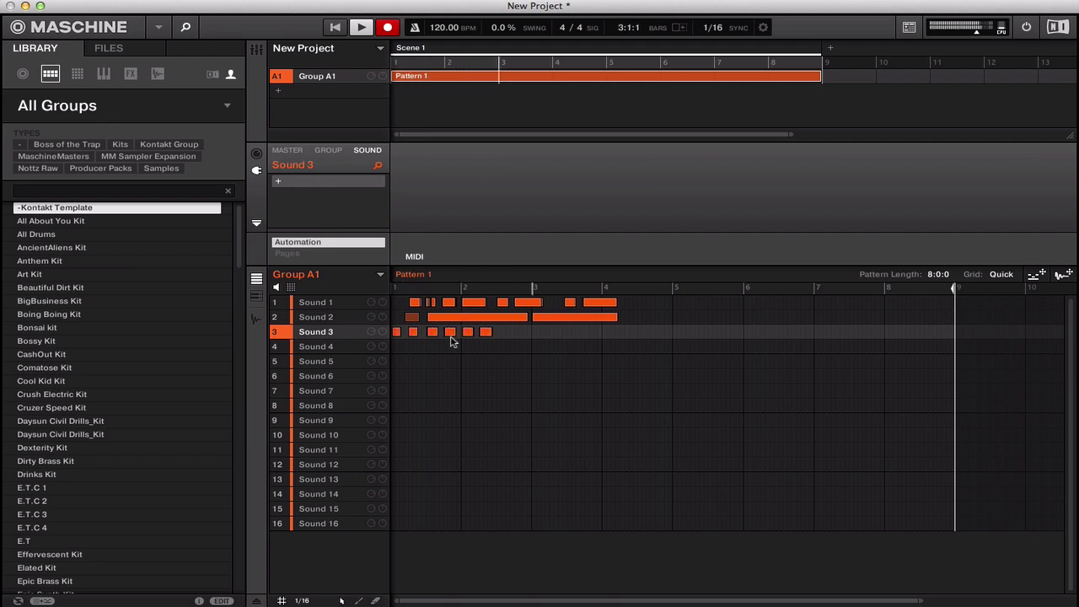
key("space")
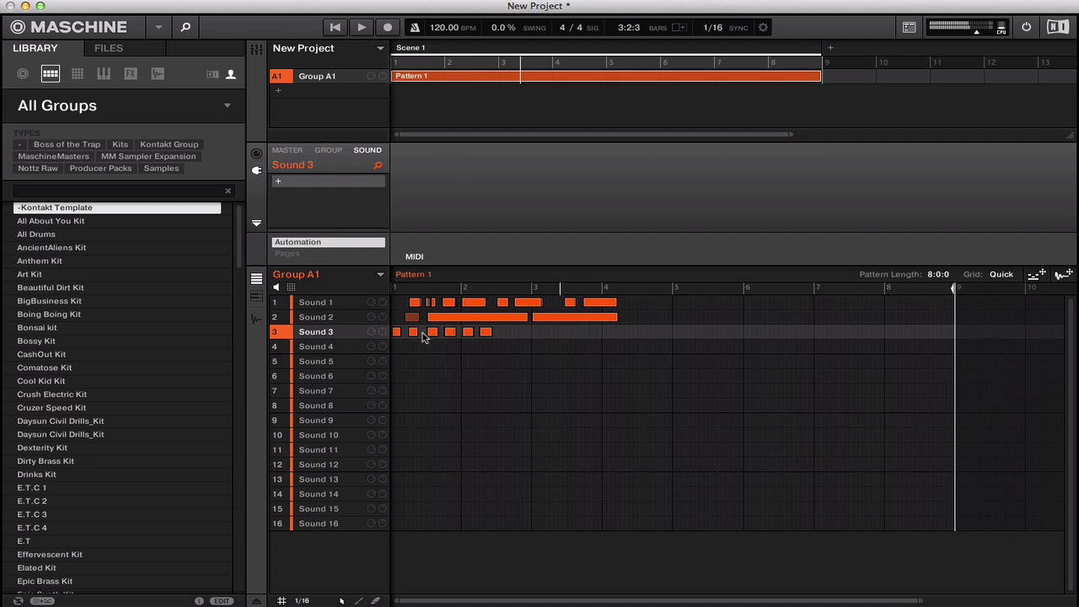
left_click(275, 303)
left_click(274, 317)
Restart playback, mute Sound 3 and unmute Sound 2, then move the Kontakt window up-left
key("space")
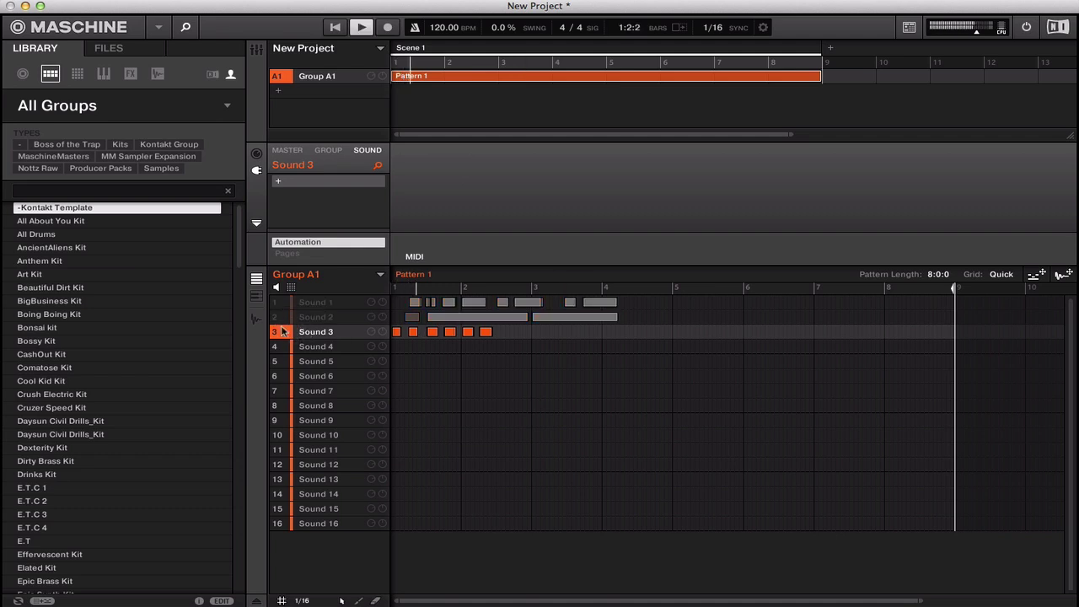
left_click(275, 331)
left_click(275, 316)
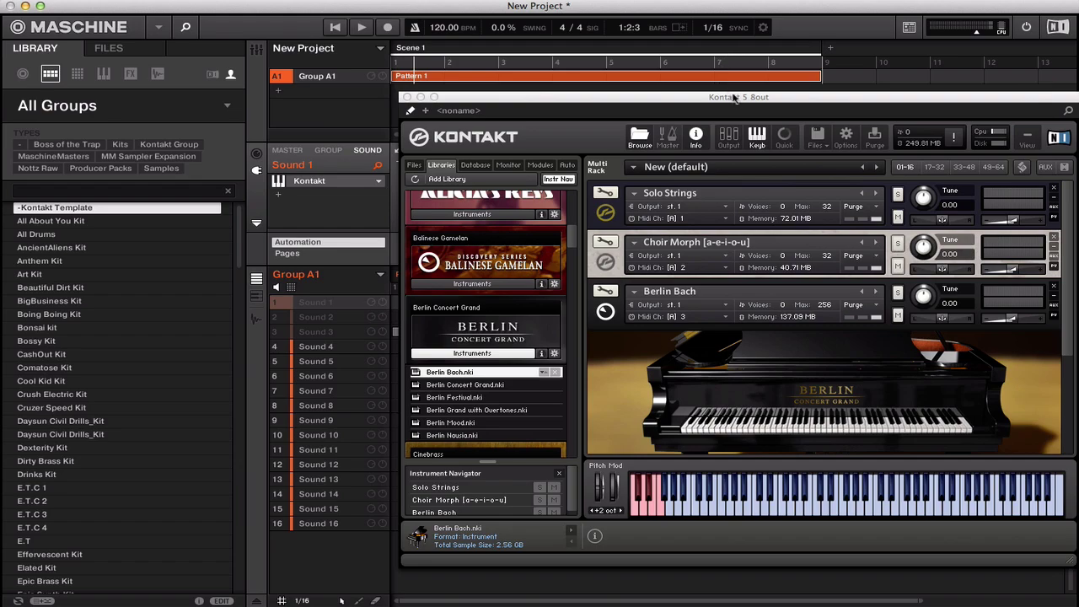
left_click_drag(733, 98, 724, 61)
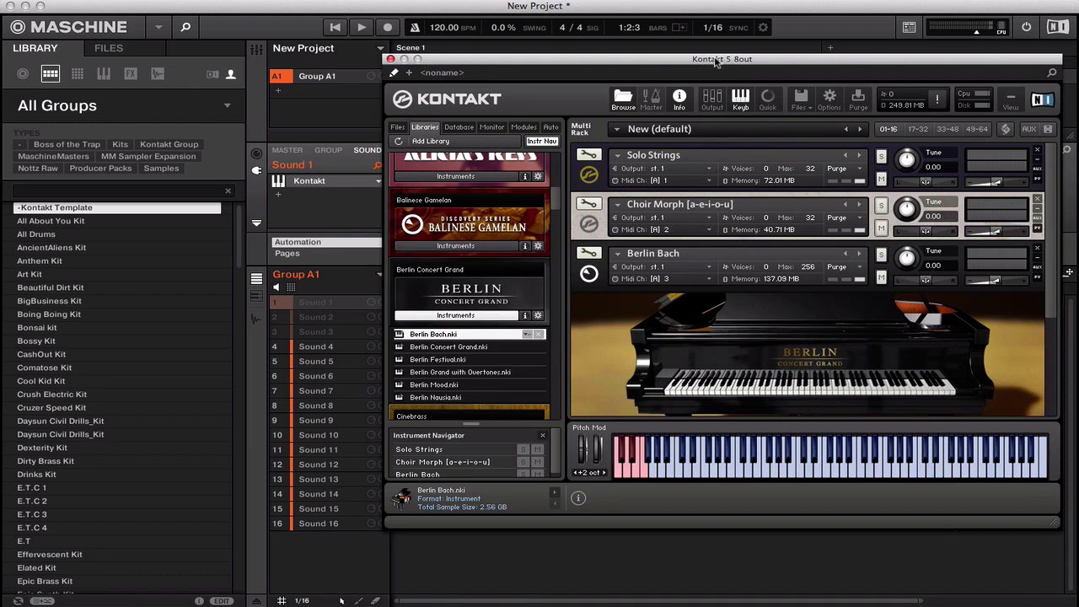